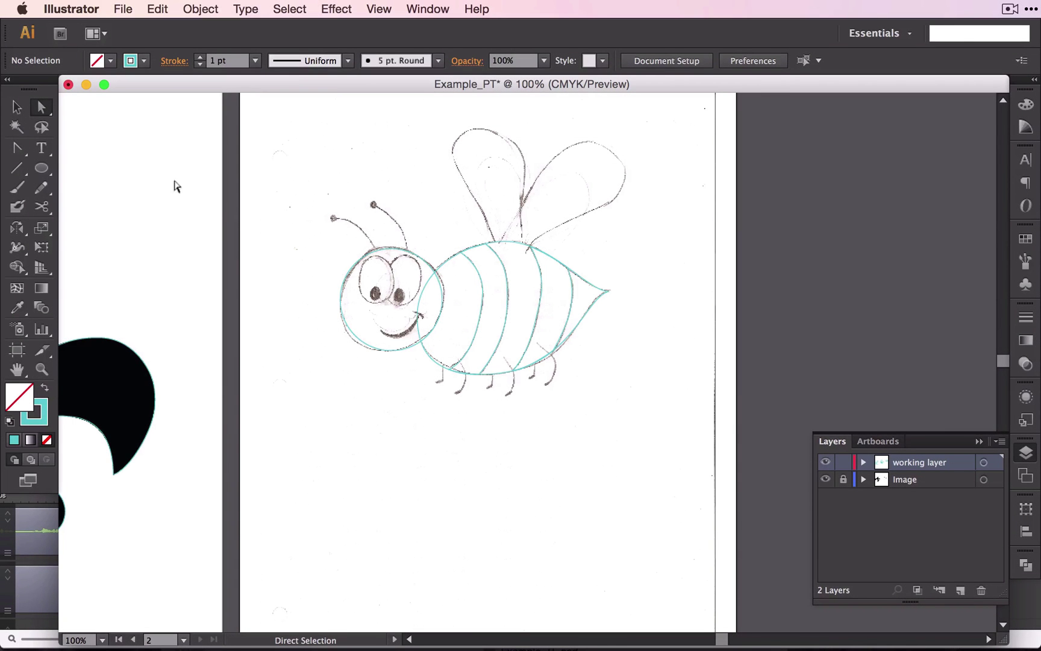
Step: Choose the Ellipse tool and zoom in on the bee's face to 600%
left_click(41, 168)
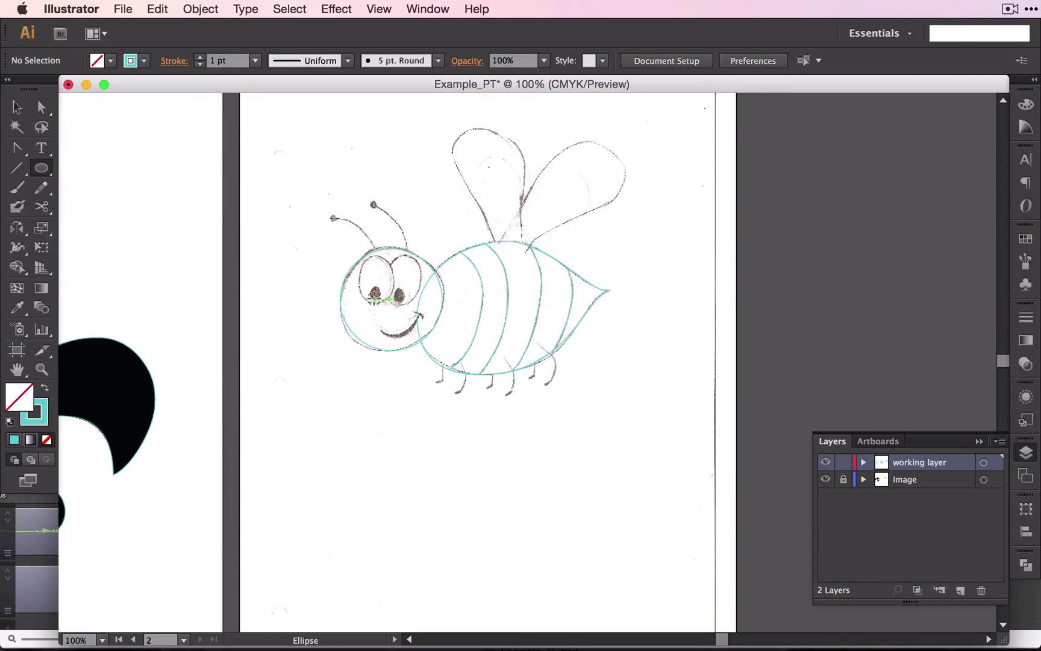
scroll(373, 297, "down", 2)
scroll(373, 297, "up", 8)
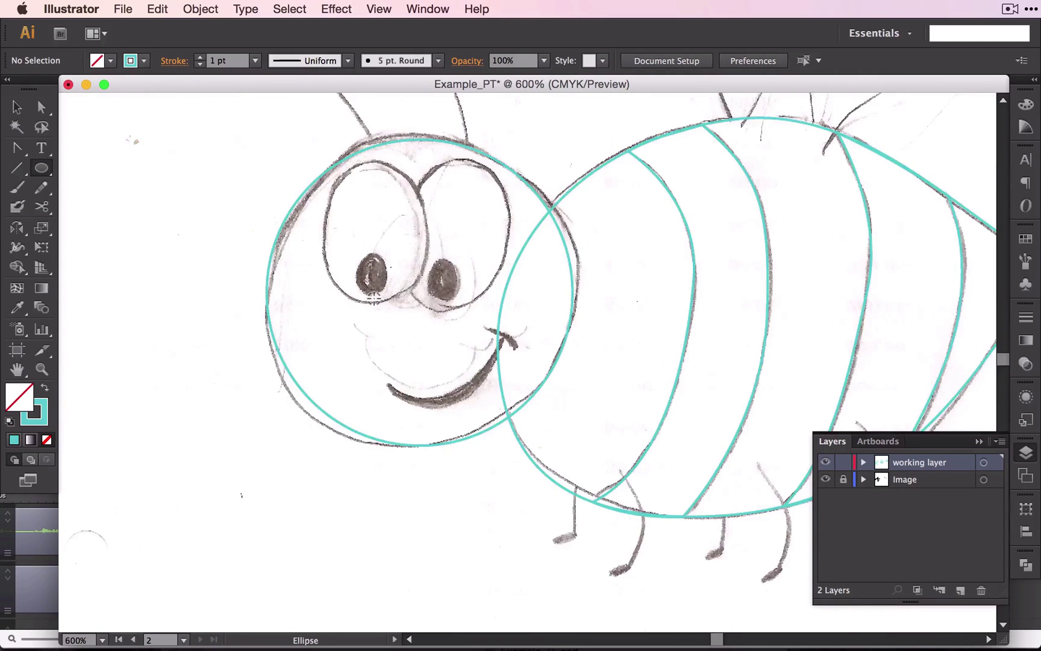
scroll(374, 297, "up", 3)
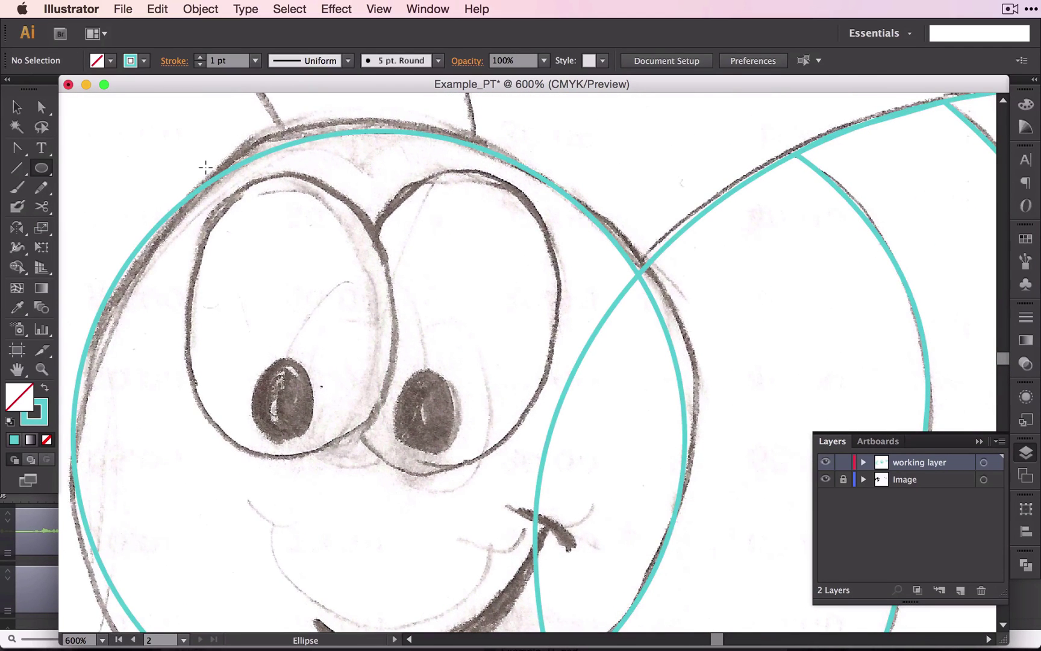
Step: Draw an ellipse over the left eye, then adjust its position, size and tilt to match the sketch
left_click_drag(205, 167, 414, 479)
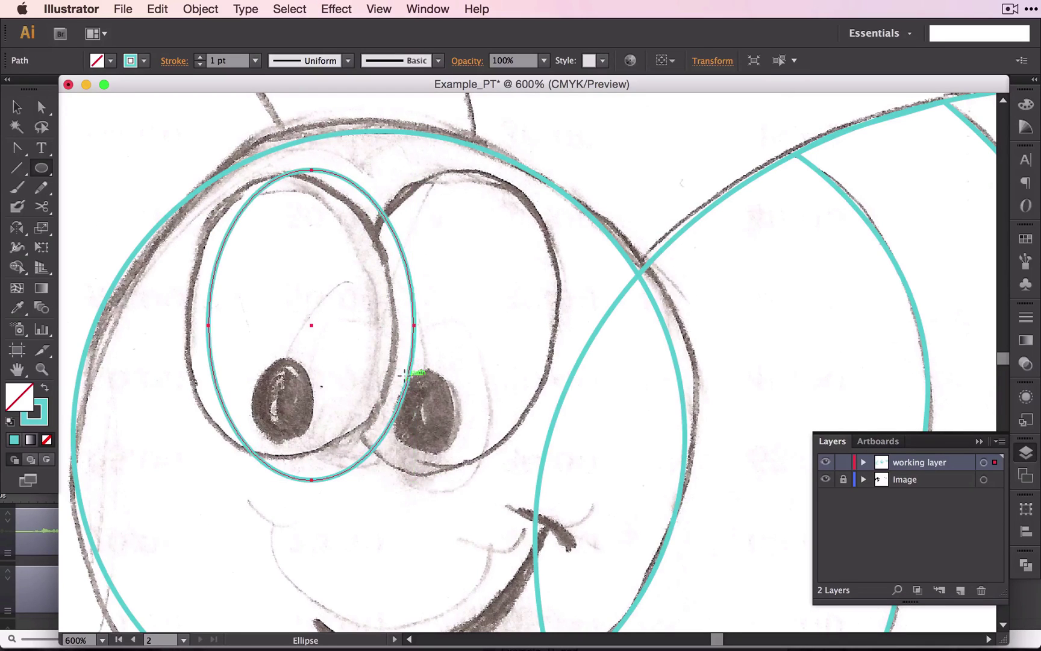
key("v")
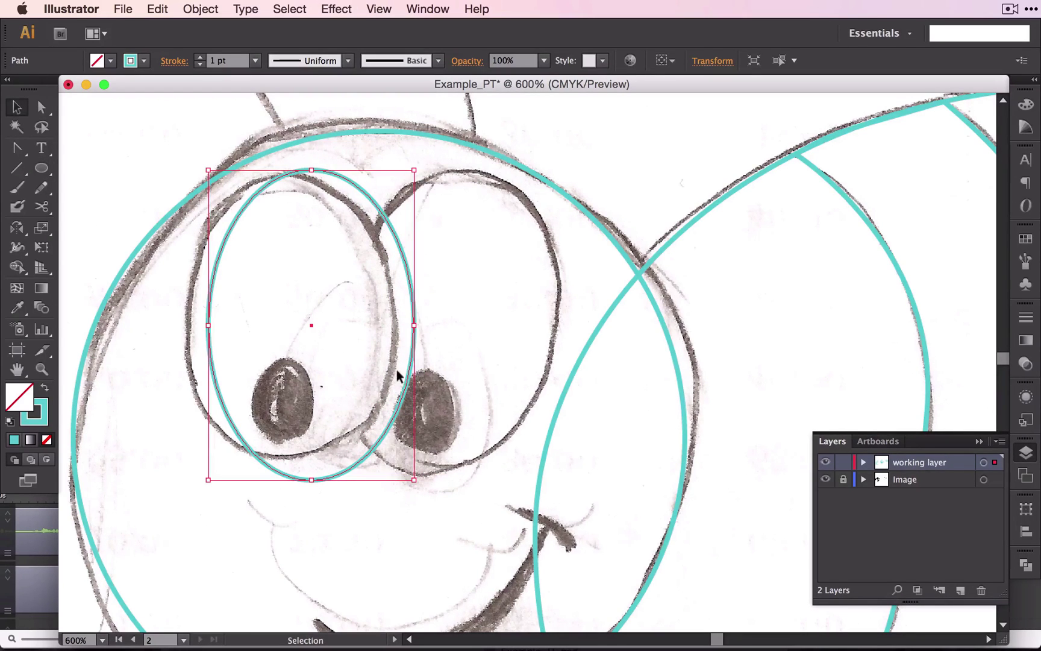
left_click_drag(401, 373, 374, 373)
key("v")
left_click_drag(283, 476, 283, 456)
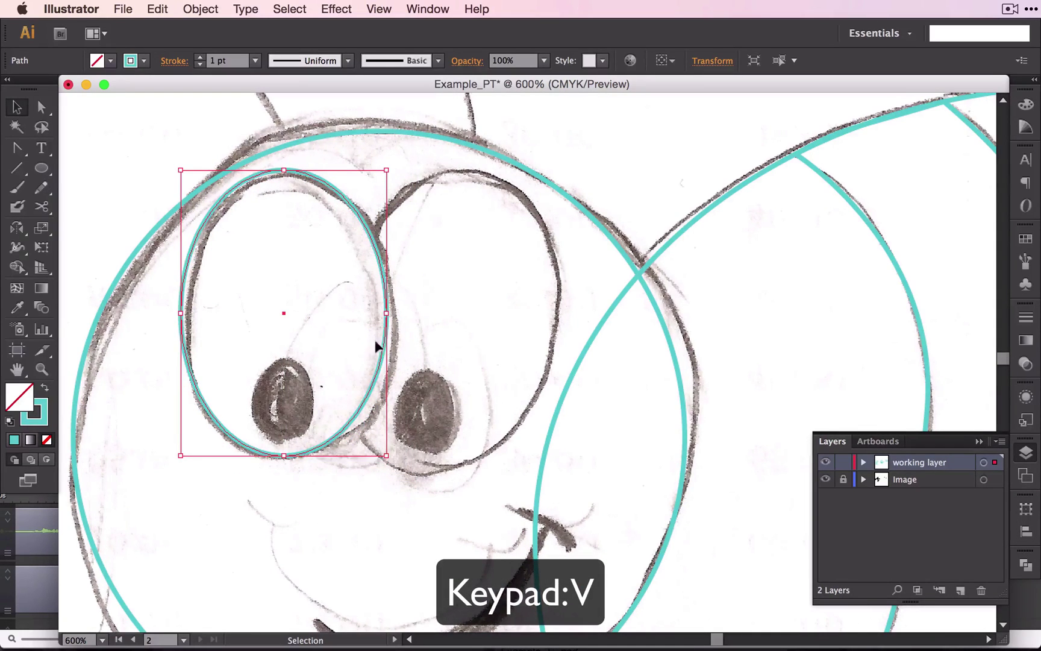
left_click_drag(383, 313, 393, 313)
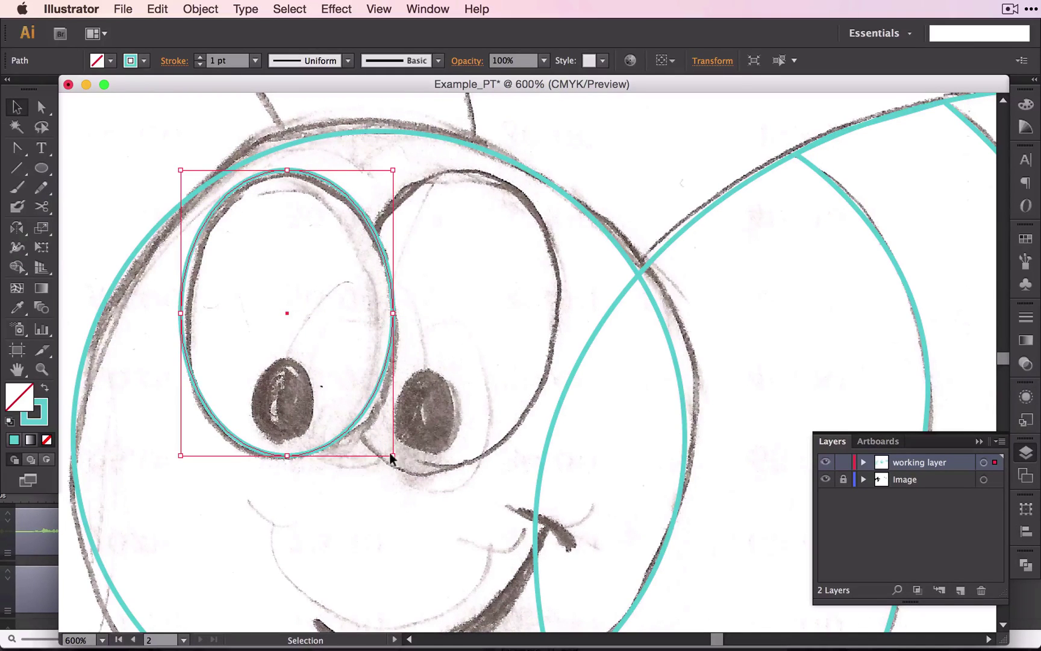
left_click(347, 415)
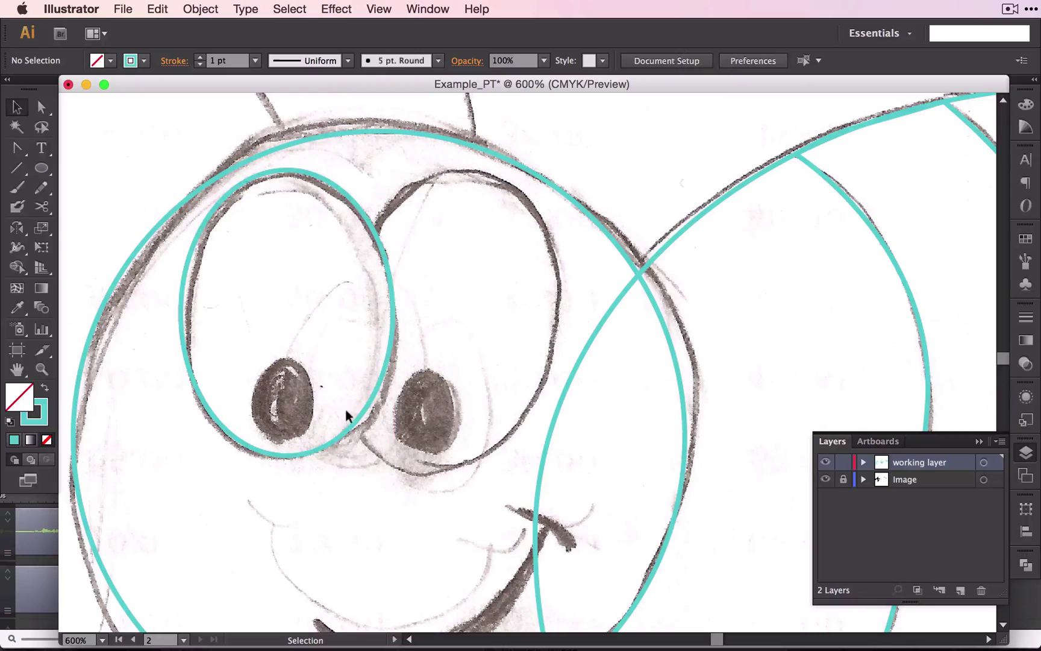
left_click(348, 412)
left_click_drag(396, 453, 391, 457)
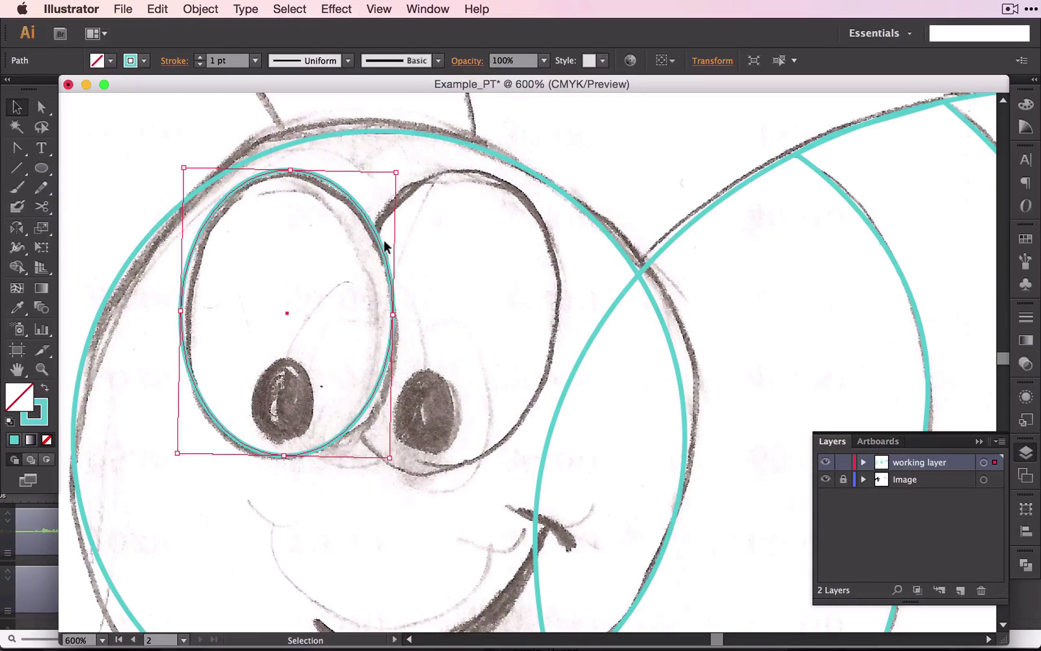
Step: Copy the eye ellipse onto the right eye and tilt it to match
key("super+c")
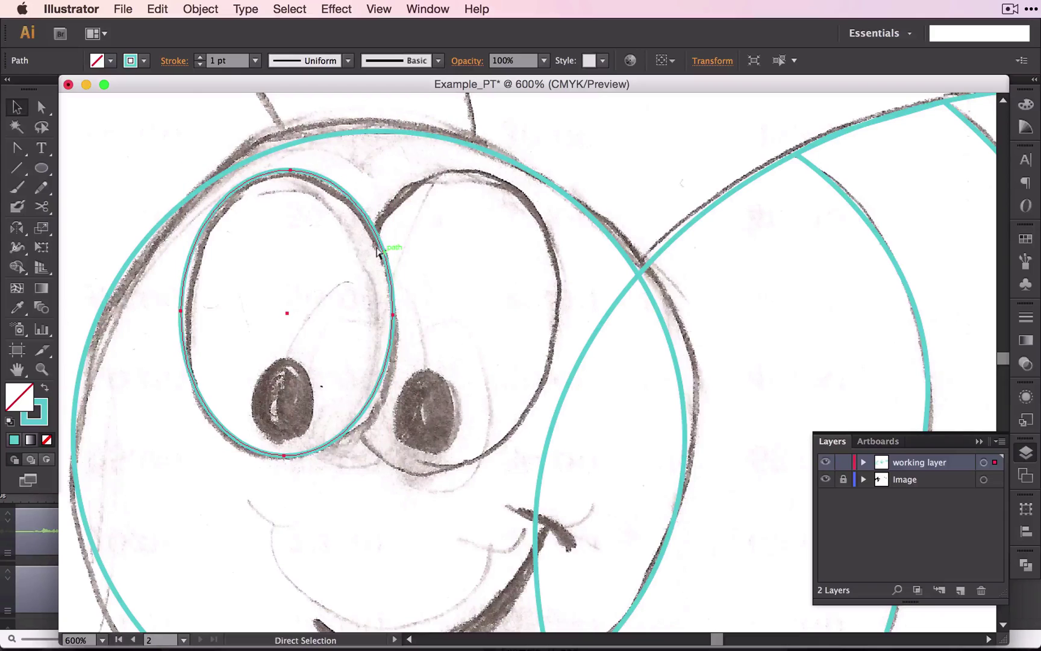
key("super+v")
left_click_drag(443, 256, 375, 208)
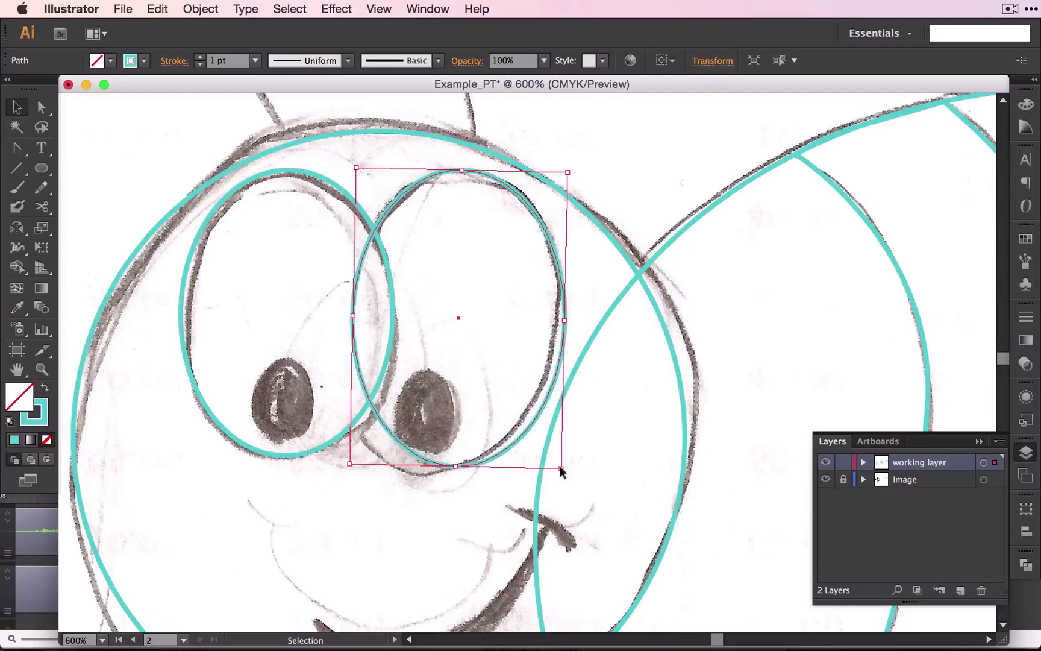
left_click_drag(560, 472, 502, 426)
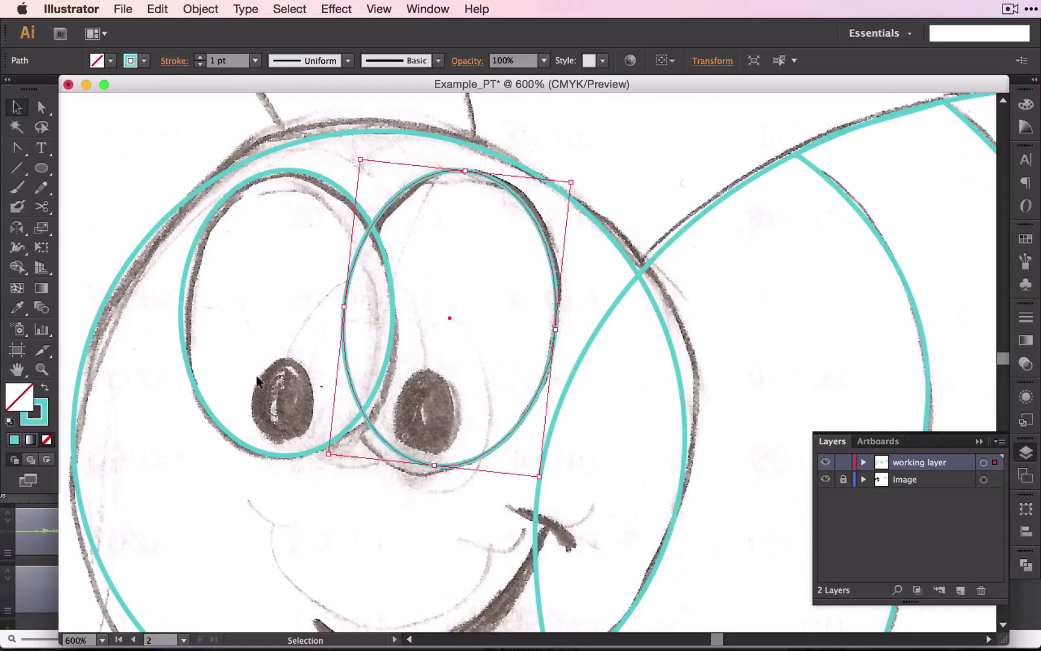
Step: Draw small ellipses outlining the dark left and right pupils
left_click(40, 169)
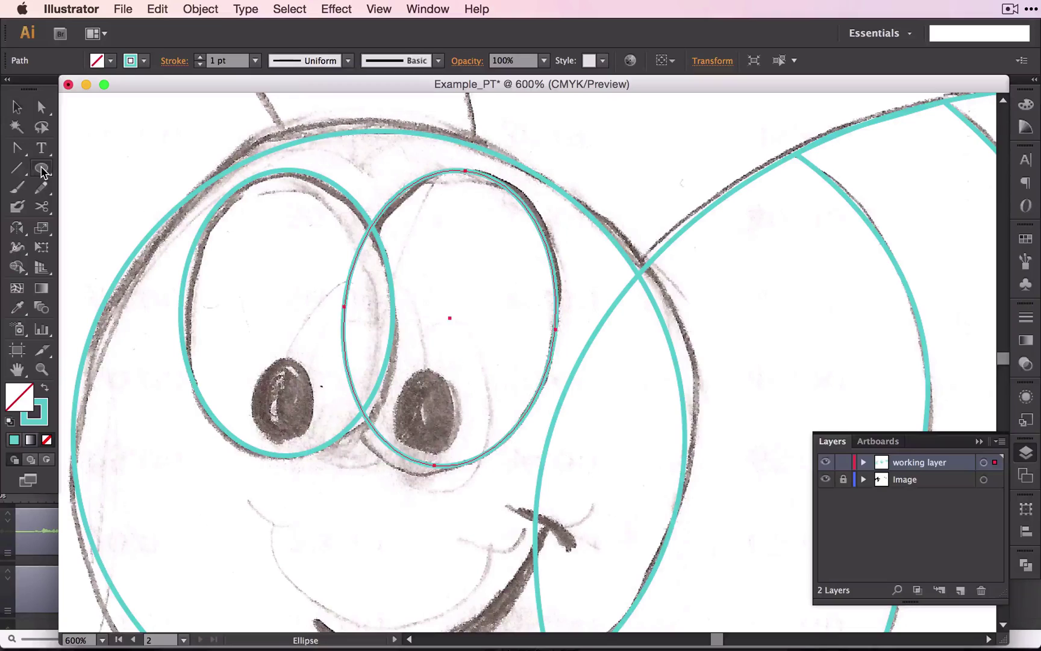
left_click_drag(252, 349, 315, 447)
mouse_move(498, 315)
left_mouse_down()
mouse_move(557, 410)
mouse_move(401, 442)
left_mouse_up()
key("v")
scroll(460, 588, "down", 3)
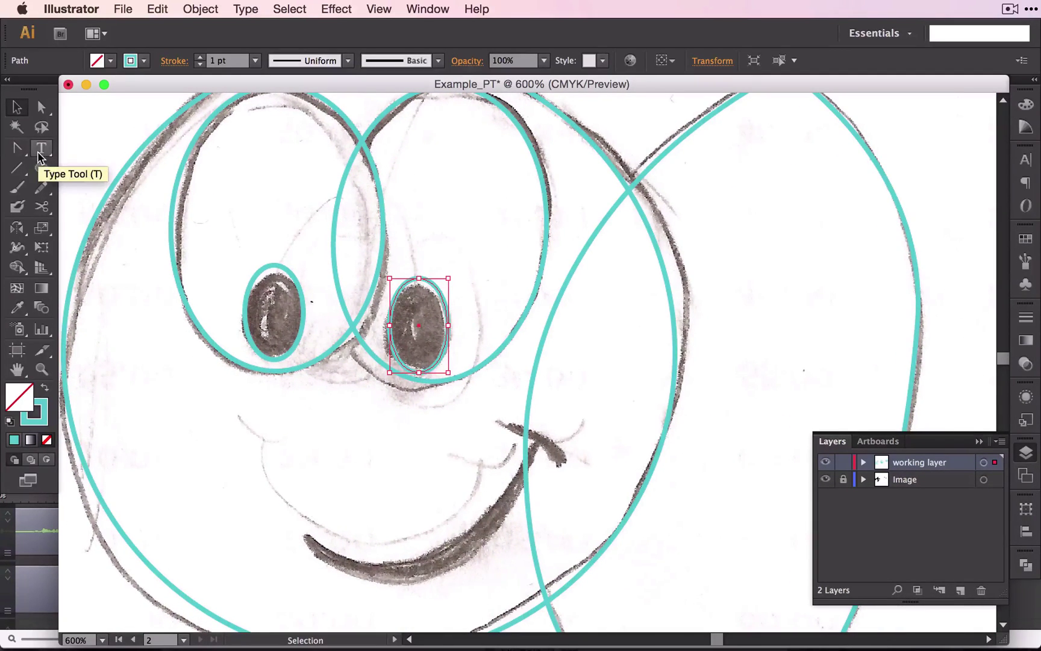
Step: Trace the smile with the Pen tool as a closed crescent, breaking the handle at its right end
left_click(18, 149)
left_click(54, 150)
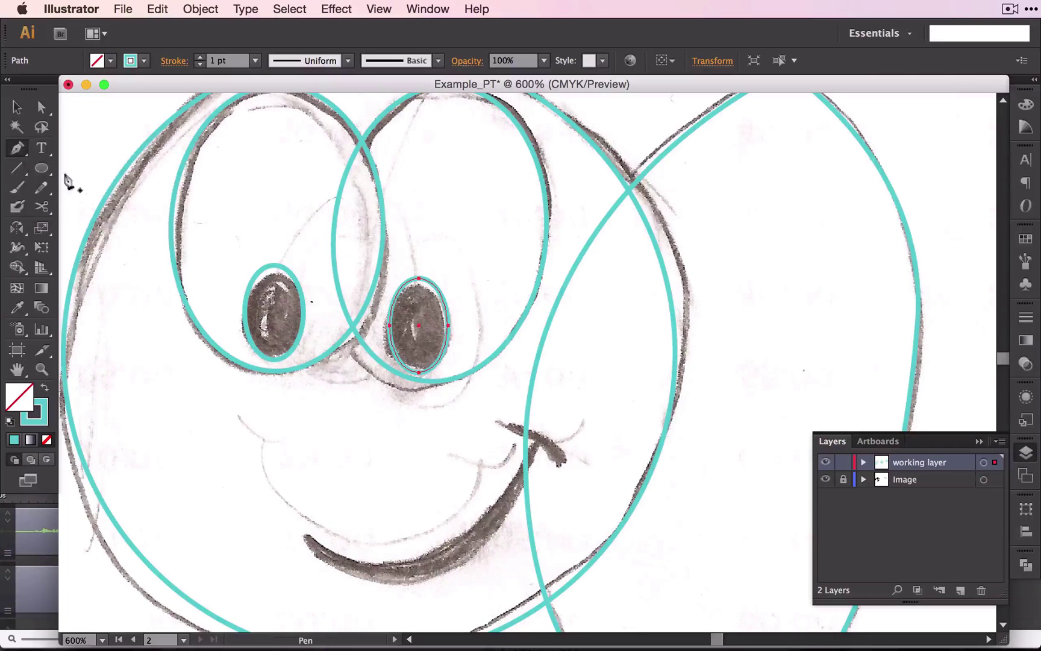
left_click(303, 534)
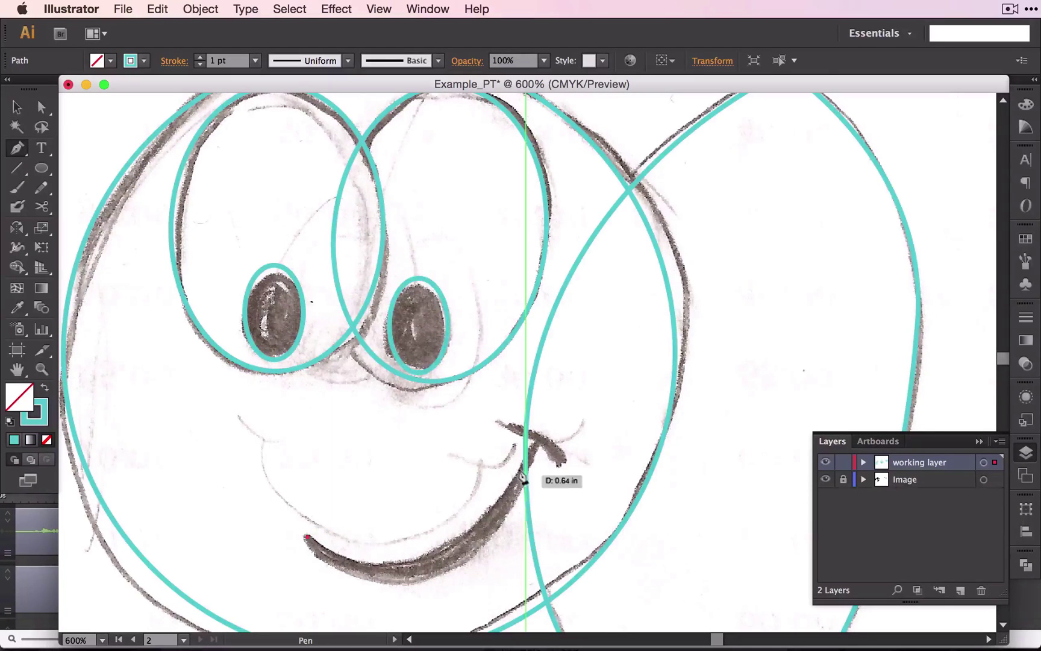
left_click_drag(532, 442, 624, 242)
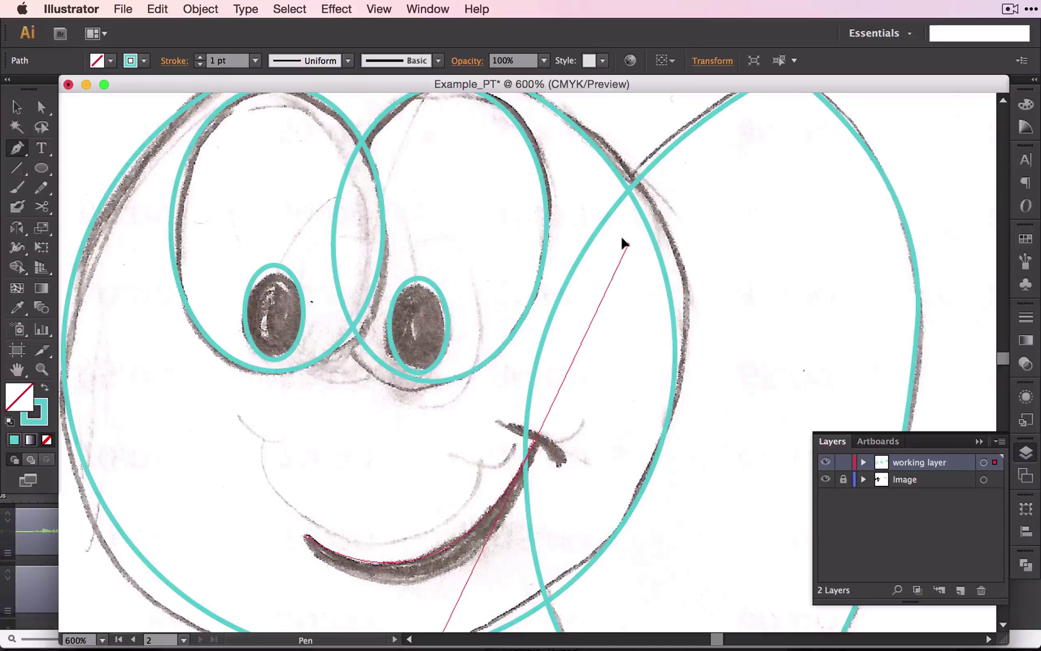
left_click(532, 443, "alt")
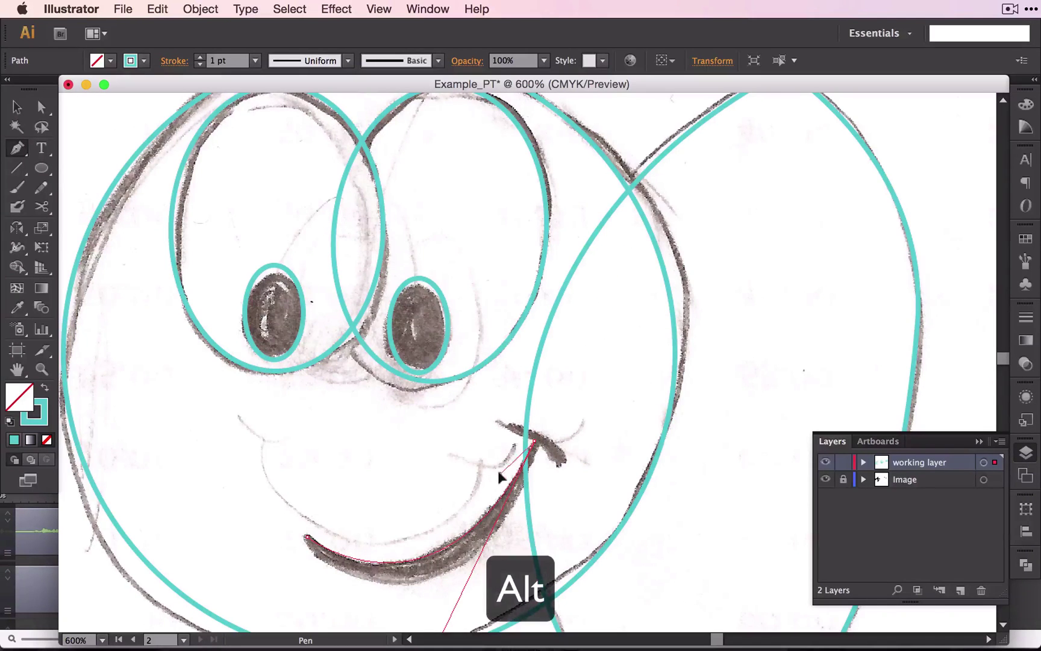
left_click(515, 494)
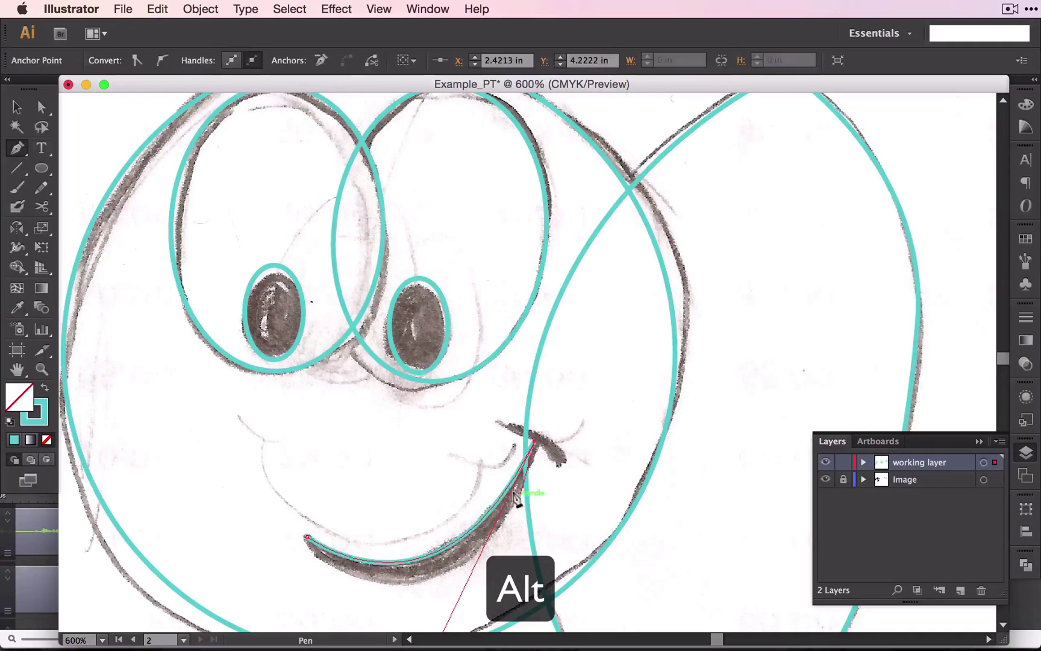
left_click(304, 541)
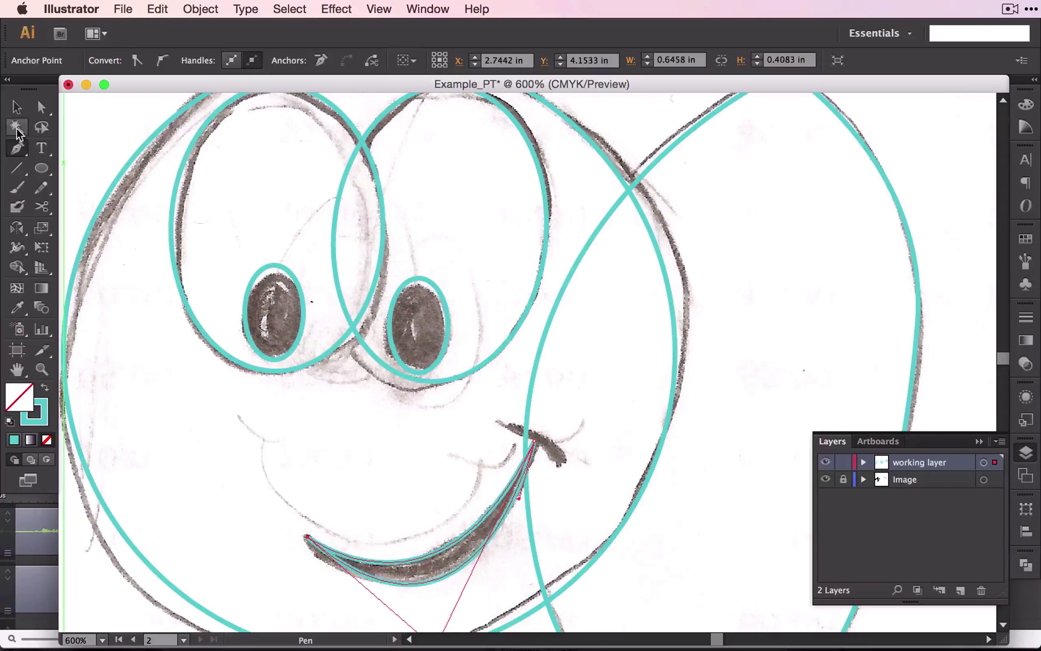
key("v")
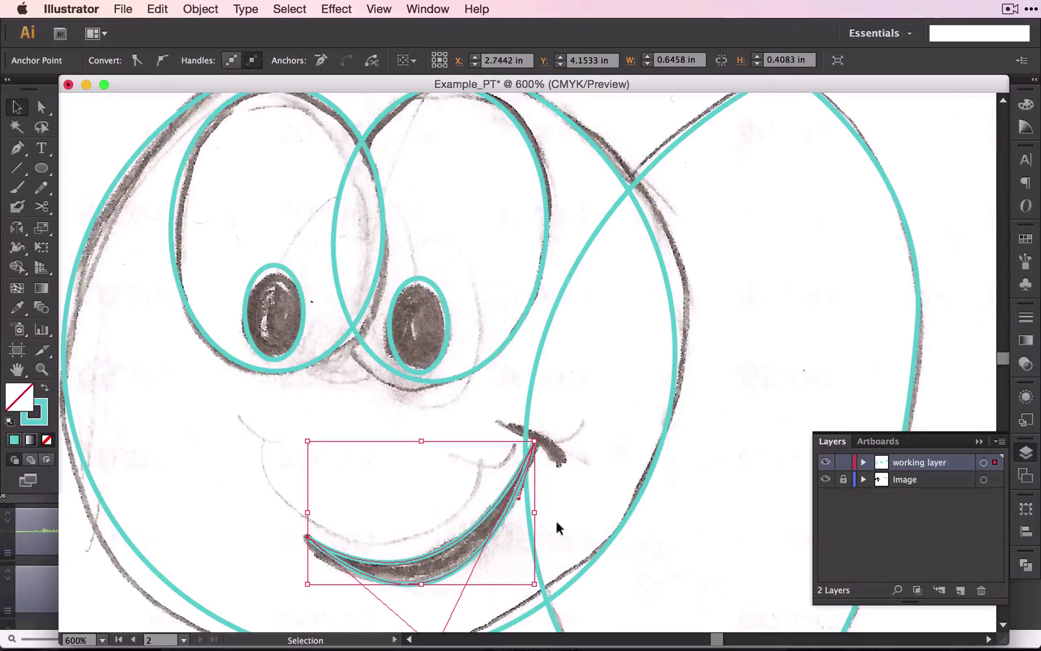
Step: Paste a copy of the mouth crescent, rotate and shrink it, and place it over the right-end curl
key("a")
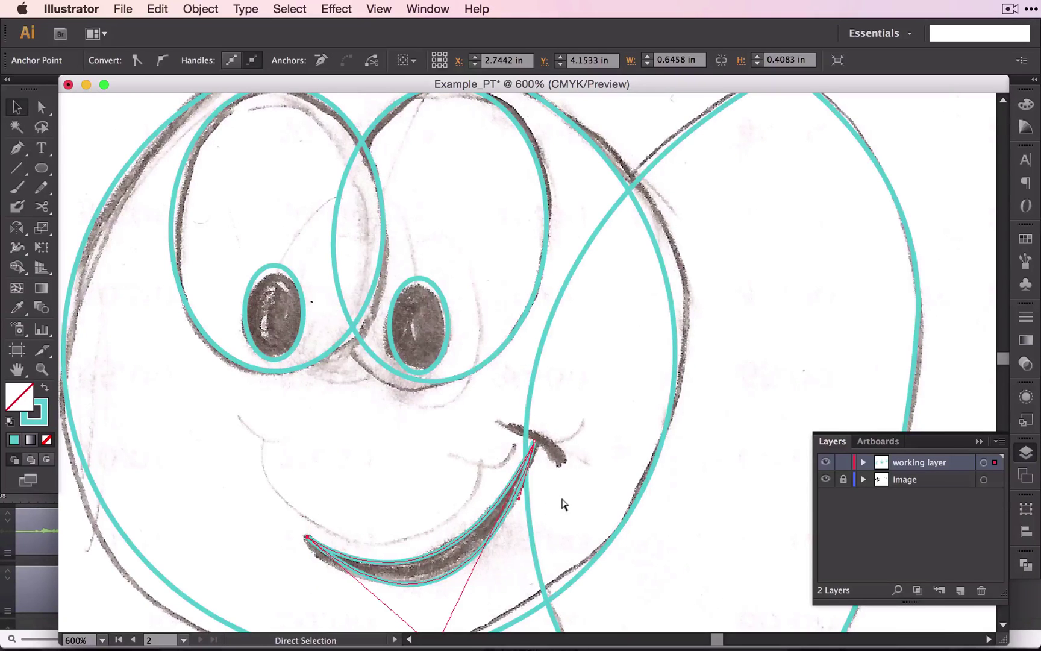
key("super+c")
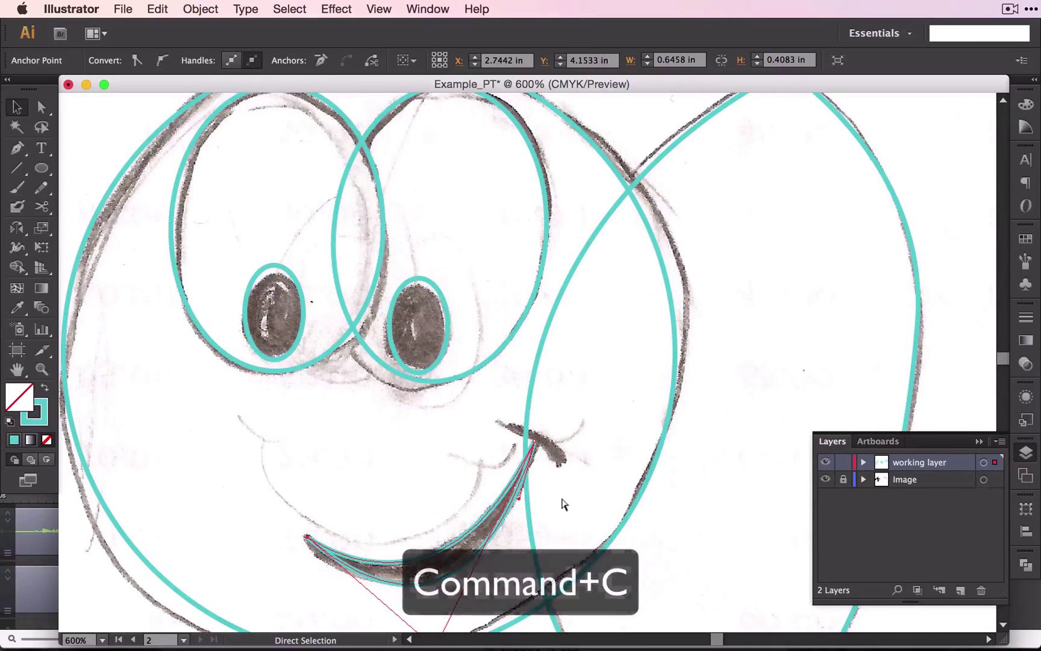
key("super+v")
key("super+v")
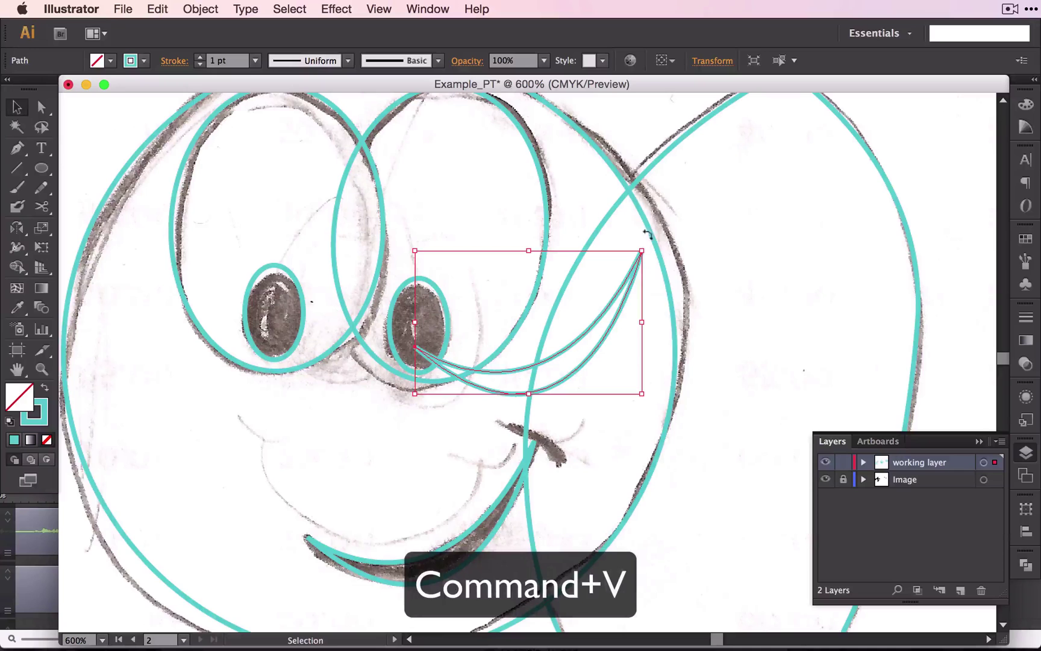
left_click_drag(639, 240, 412, 295)
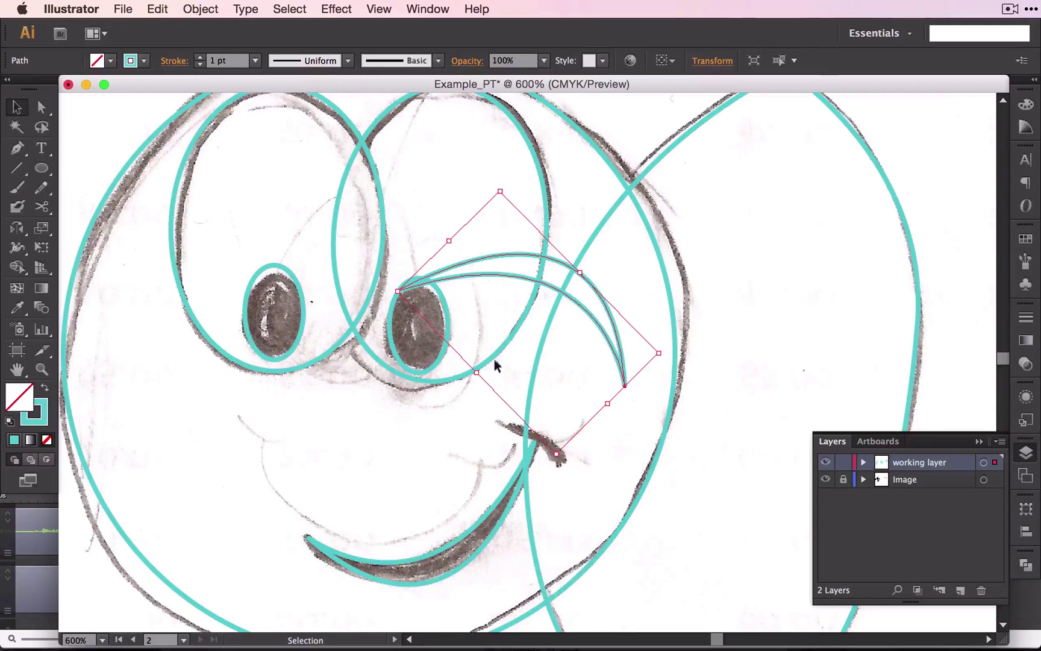
left_click(545, 373)
left_click(599, 333)
left_click_drag(557, 453, 526, 286)
left_click_drag(542, 265, 553, 454)
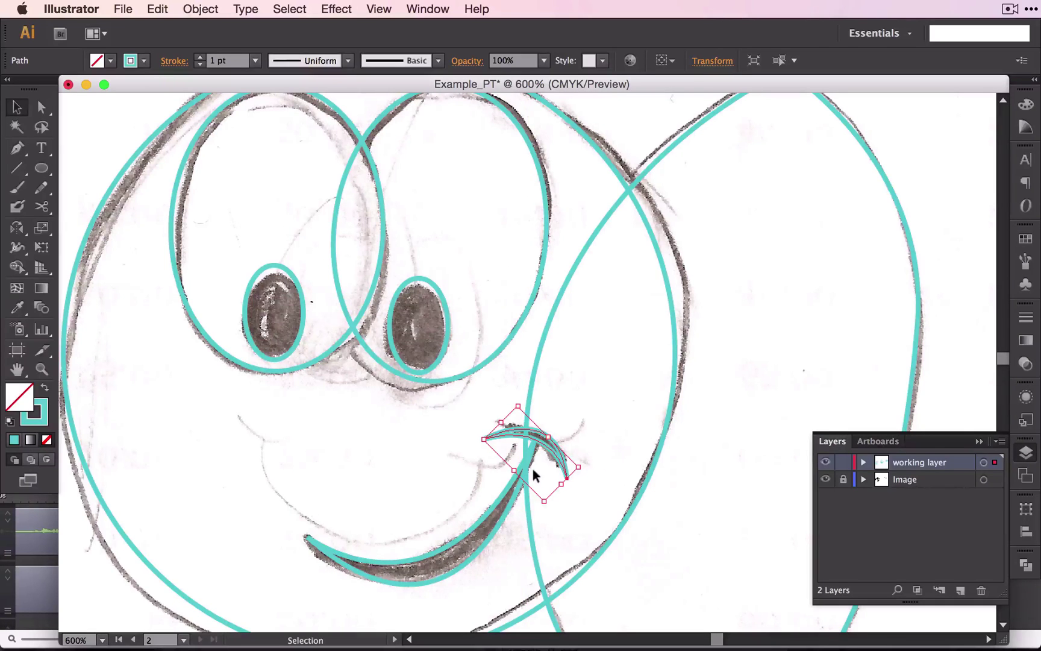
Step: Select the bee's head circle and set its stroke to None
scroll(476, 460, "down", 3)
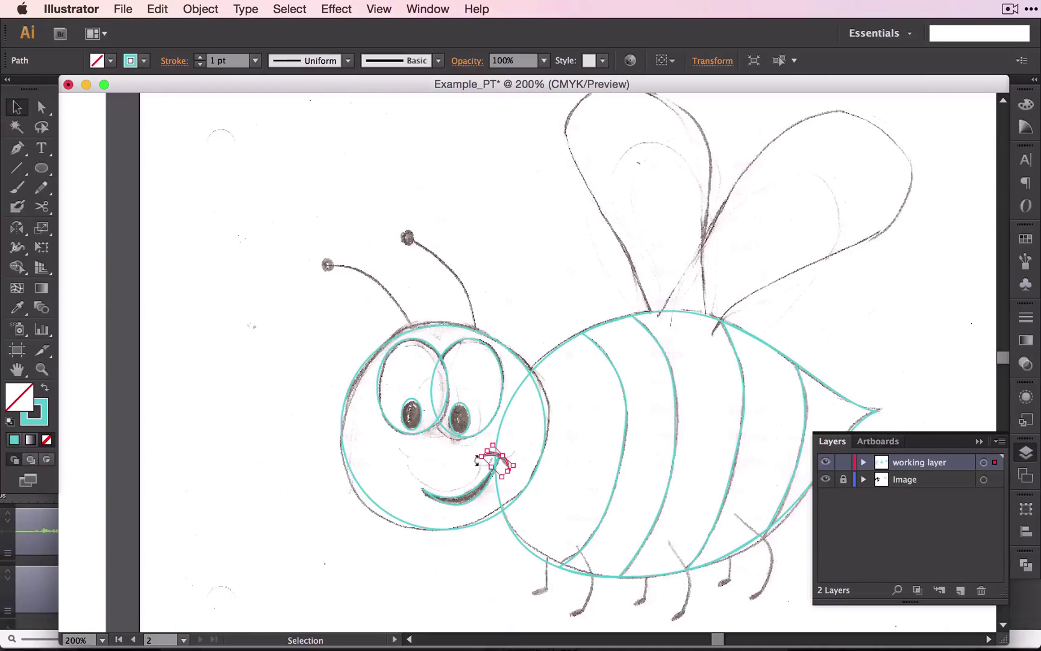
left_click(272, 508)
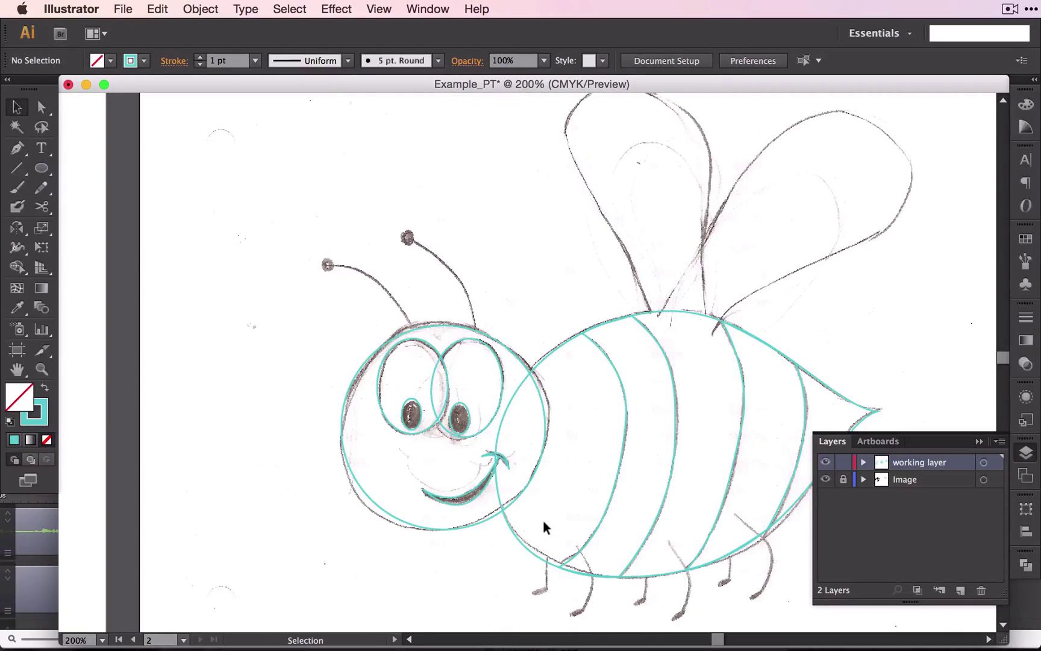
left_click(452, 521)
left_click(42, 423)
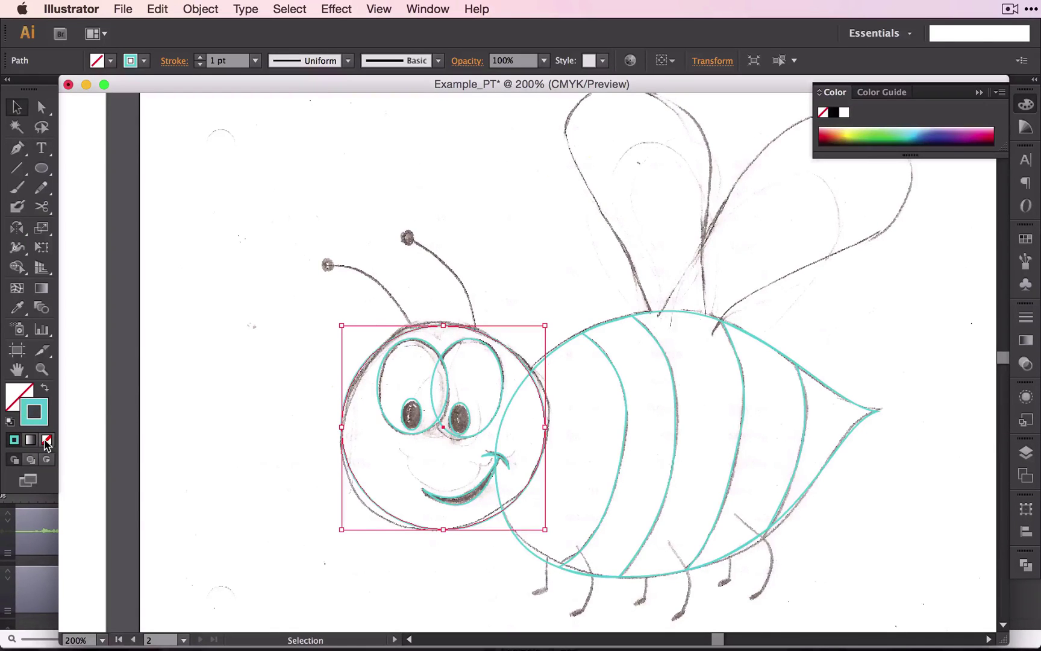
left_click(47, 441)
Step: Fill the head with yellow via the Color Picker, starting at DBC923, then brighter
left_click(12, 400)
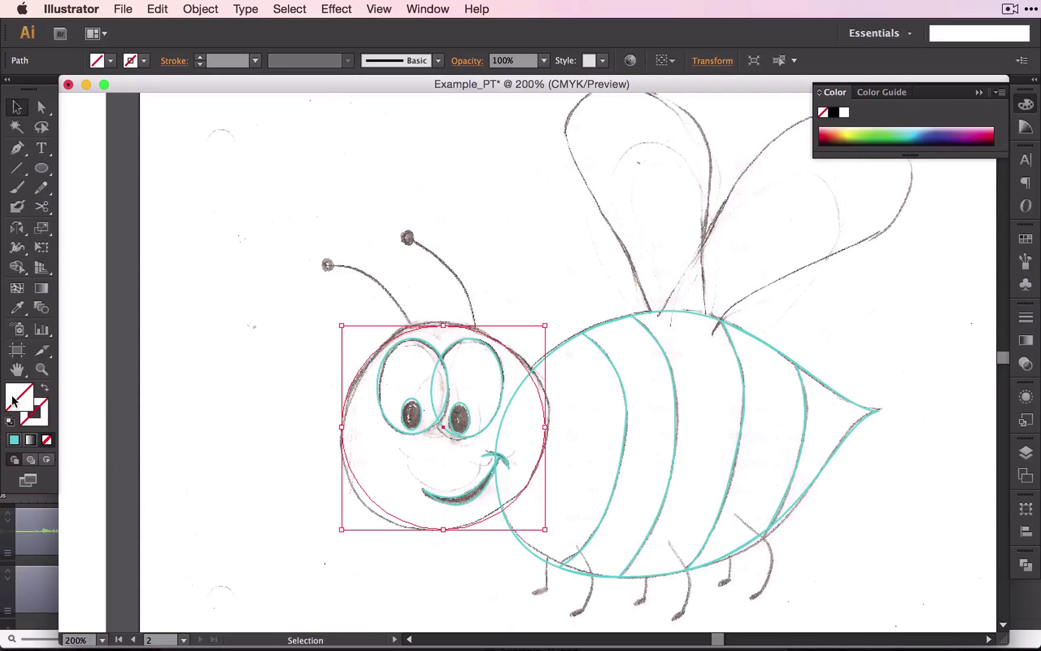
double_click(19, 395)
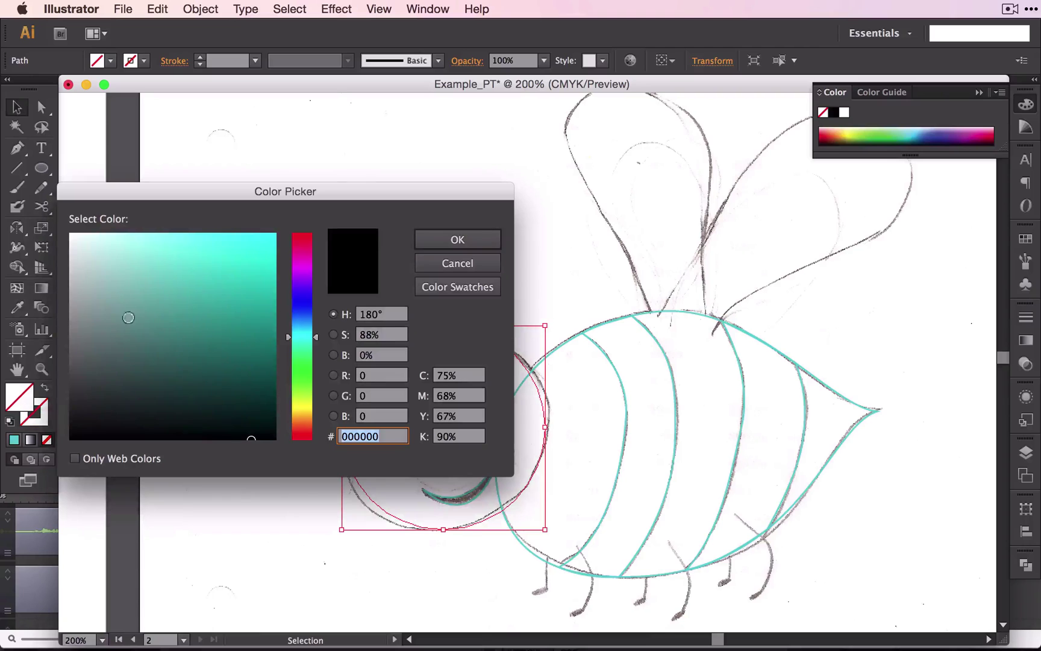
left_click(302, 415)
left_click(253, 272)
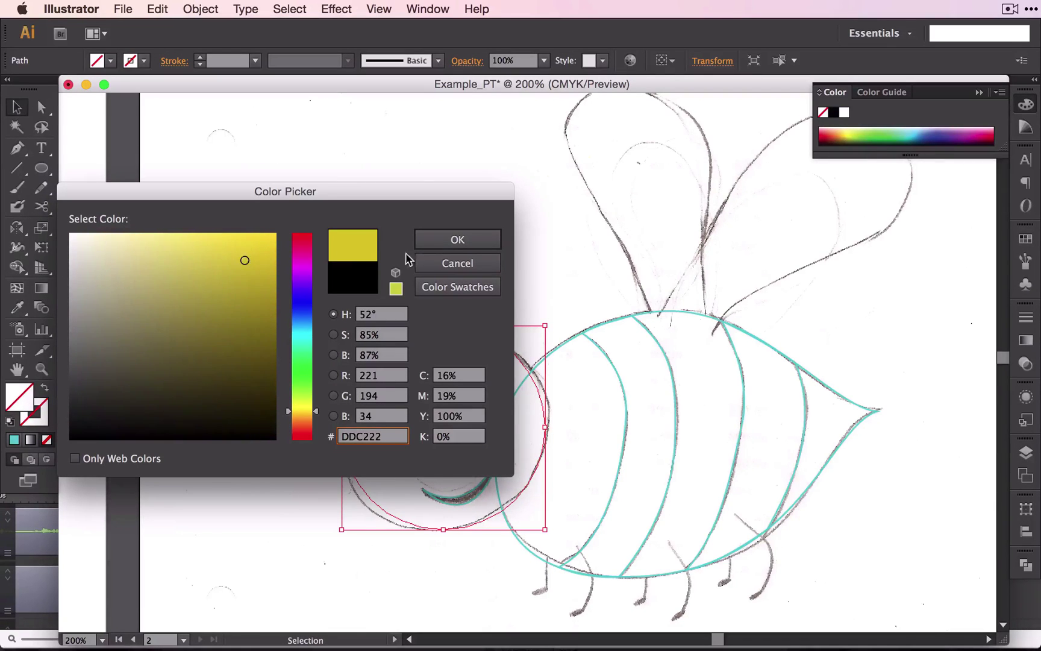
left_click(458, 240)
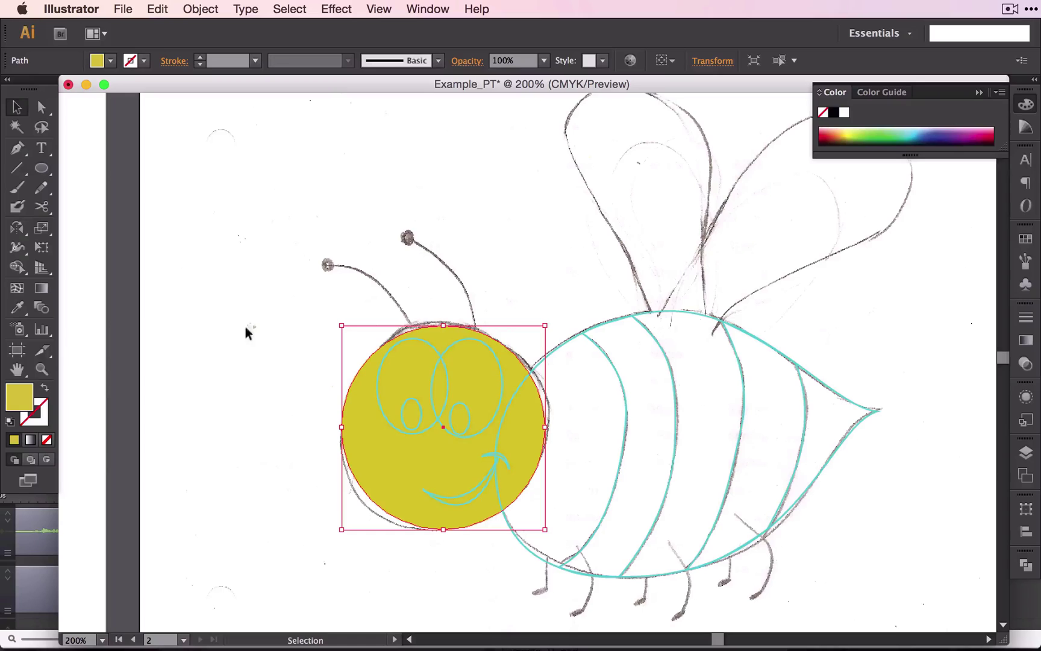
double_click(23, 403)
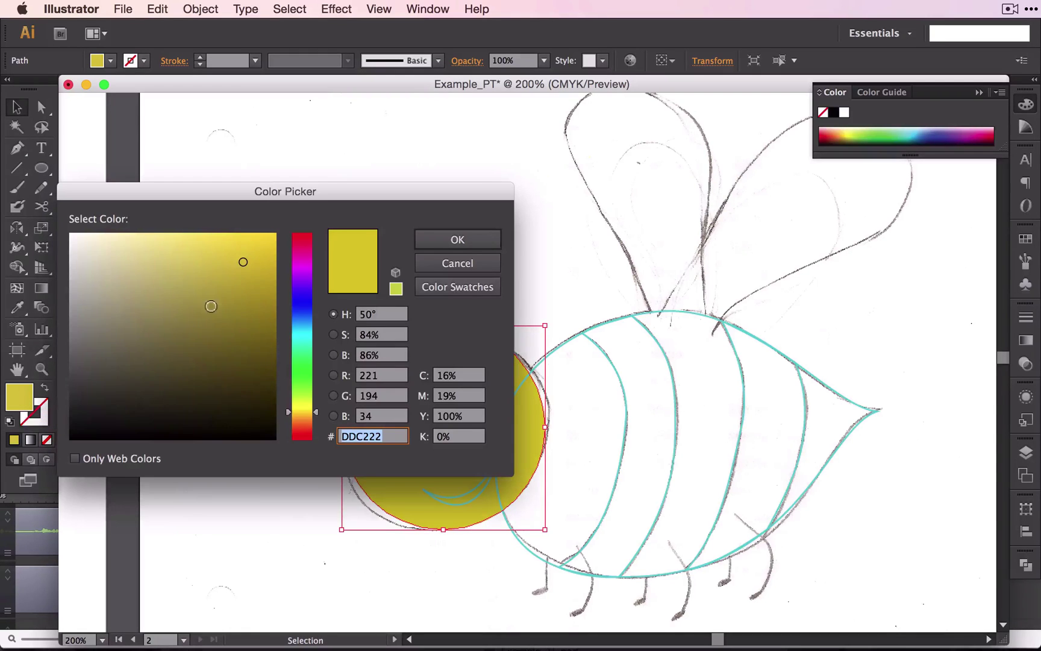
type("DBC923")
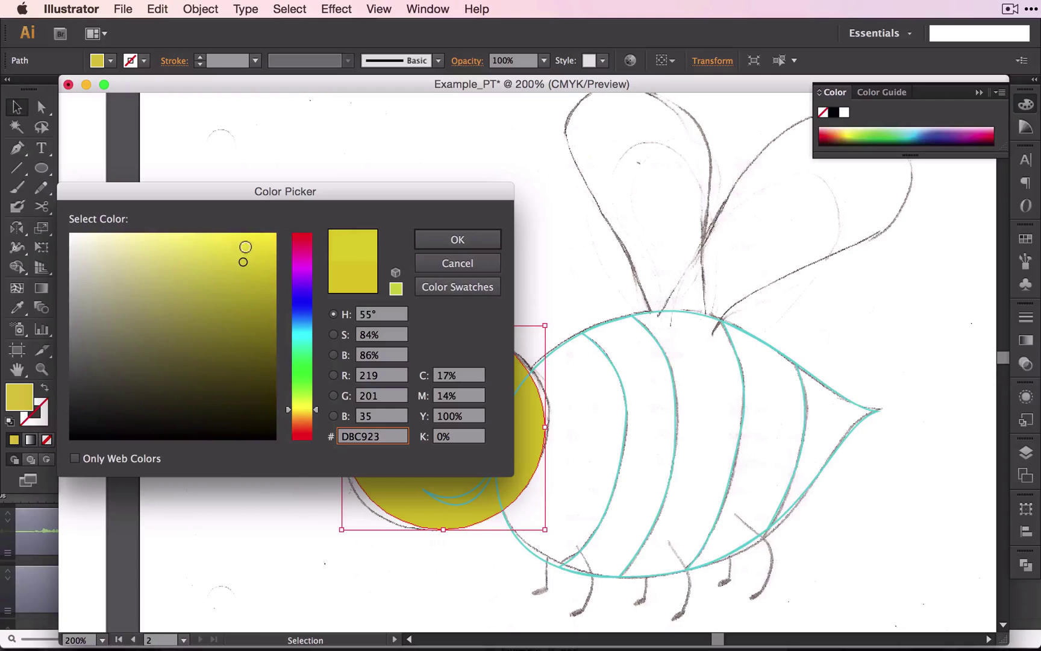
left_click(243, 242)
left_click(488, 240)
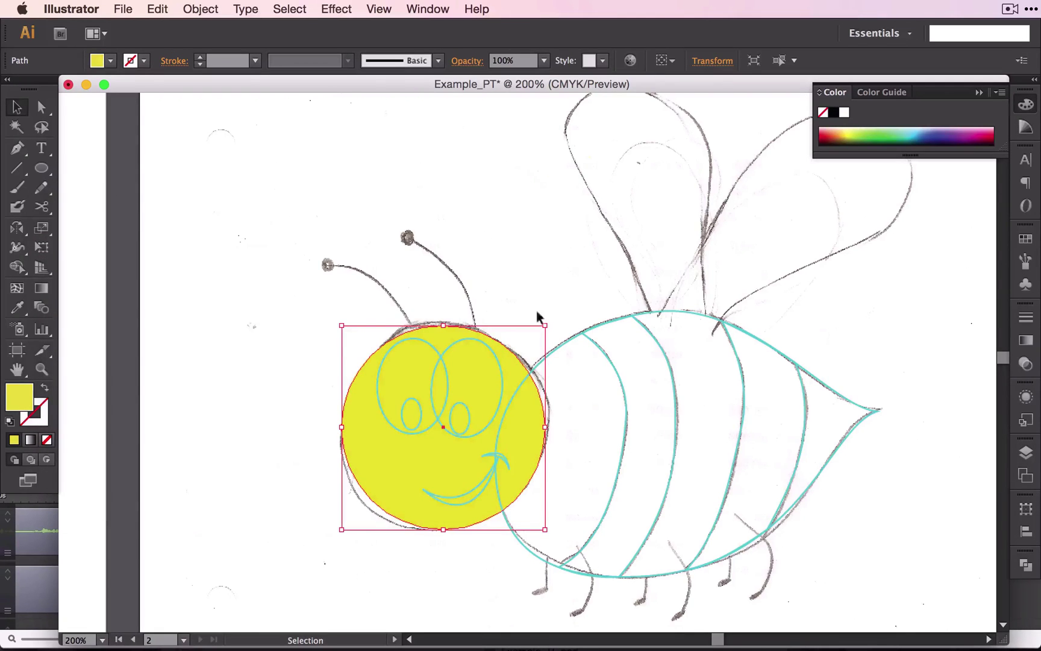
Step: Give the body shape no stroke and a solid black 000000 fill
left_click(550, 344)
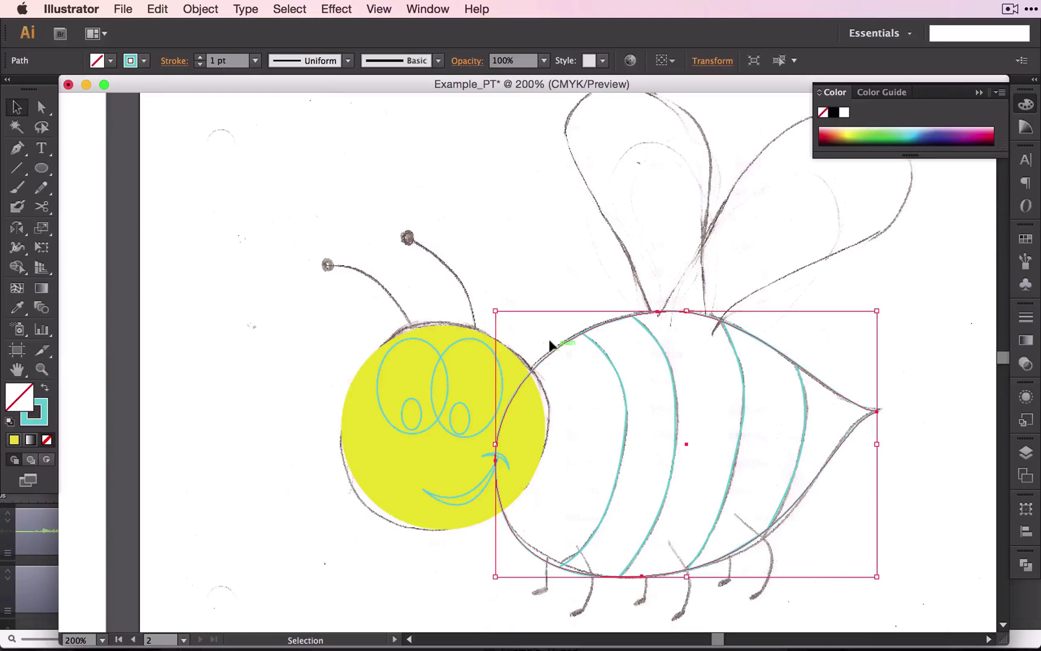
key("x")
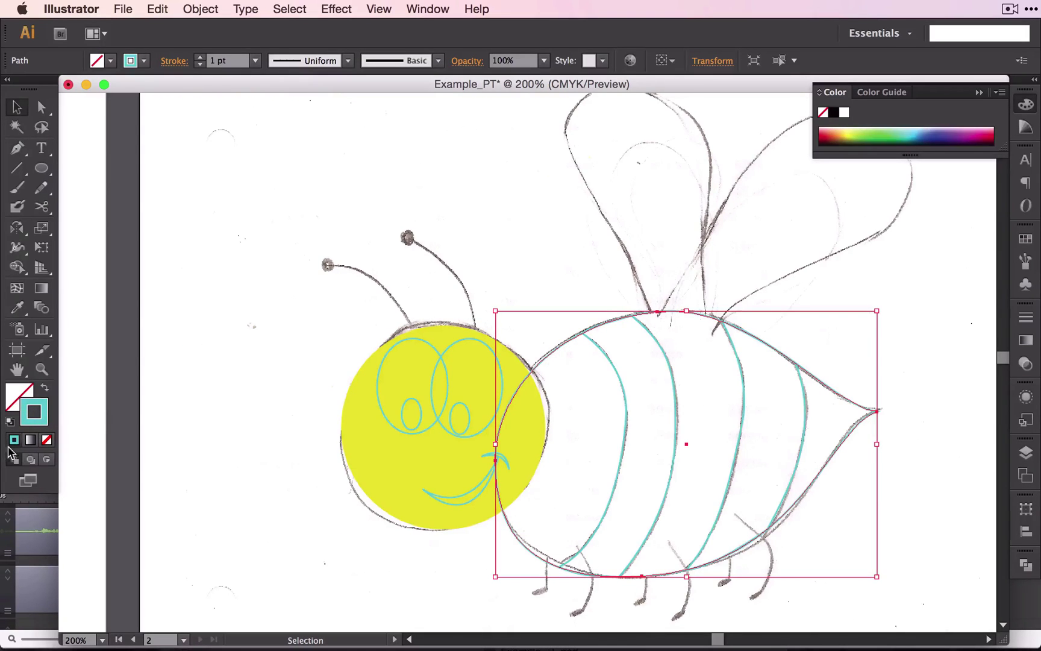
left_click(47, 440)
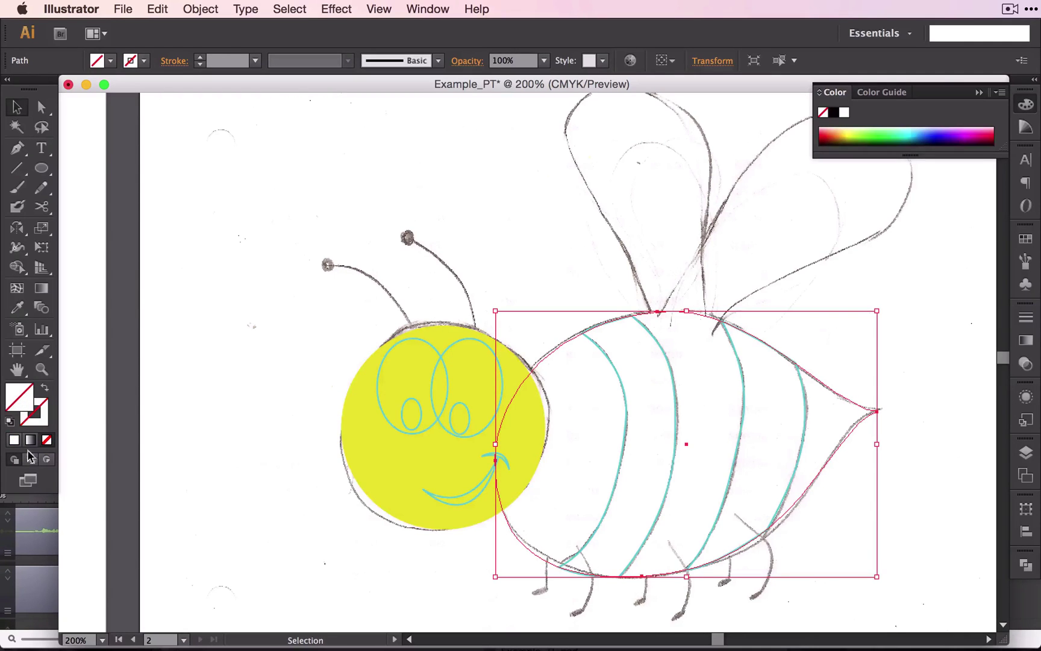
double_click(17, 398)
type("000000")
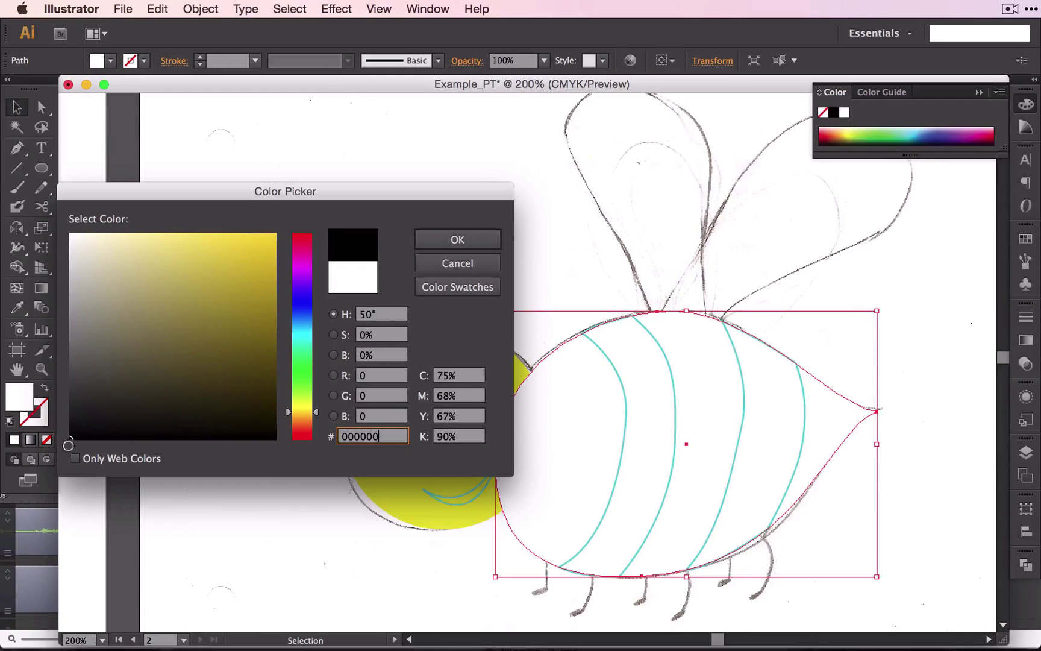
key("Return")
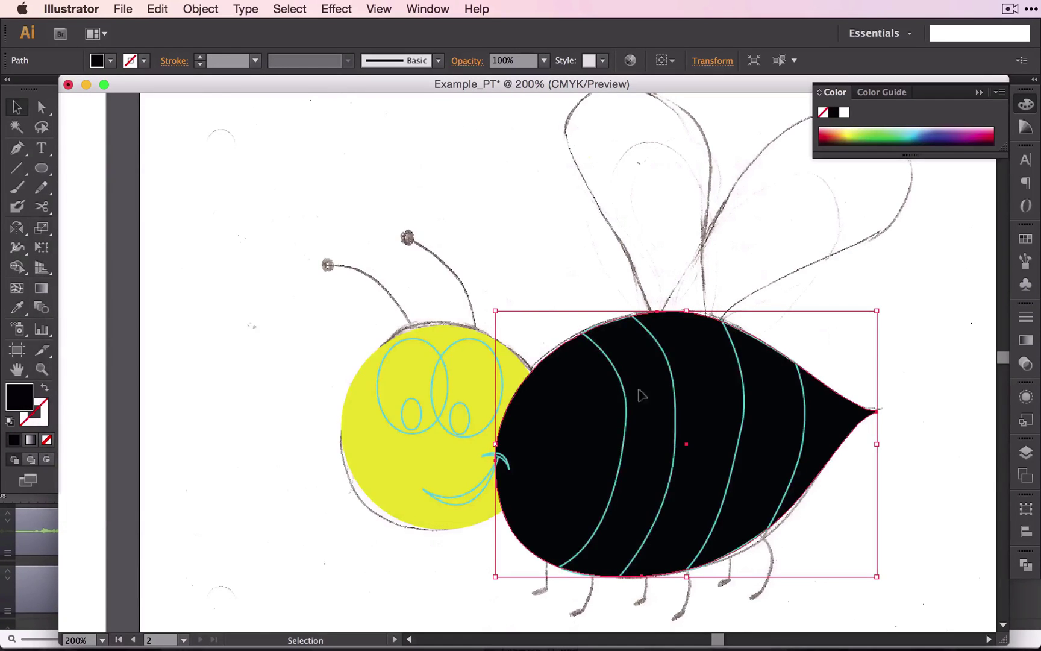
left_click(41, 107)
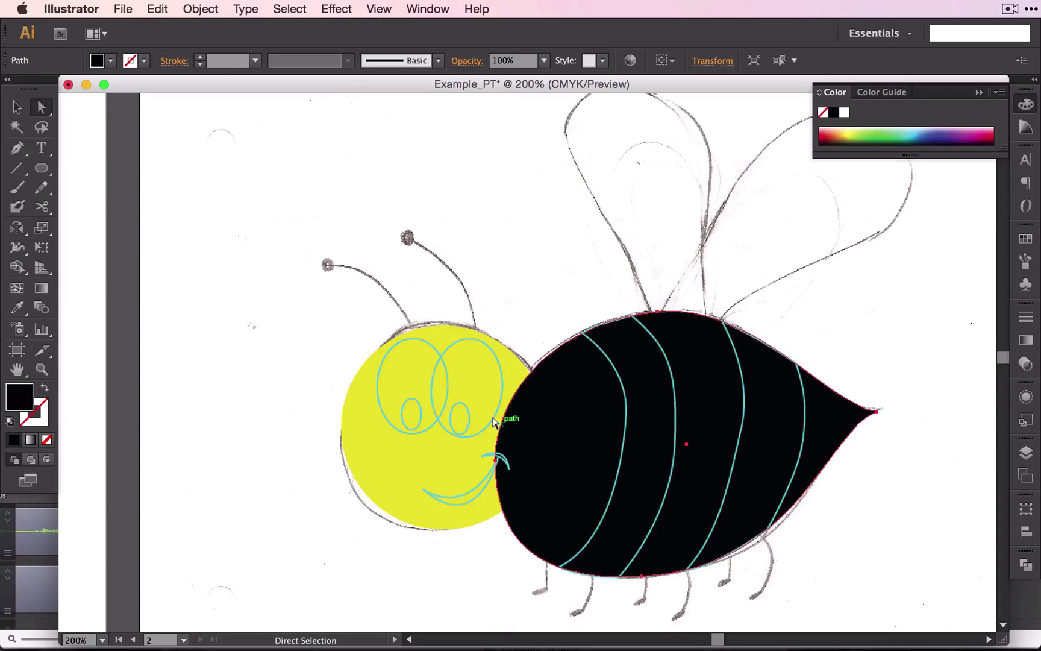
Step: Use Arrange > Send to Back on the black body so the yellow head overlaps it
right_click(583, 385)
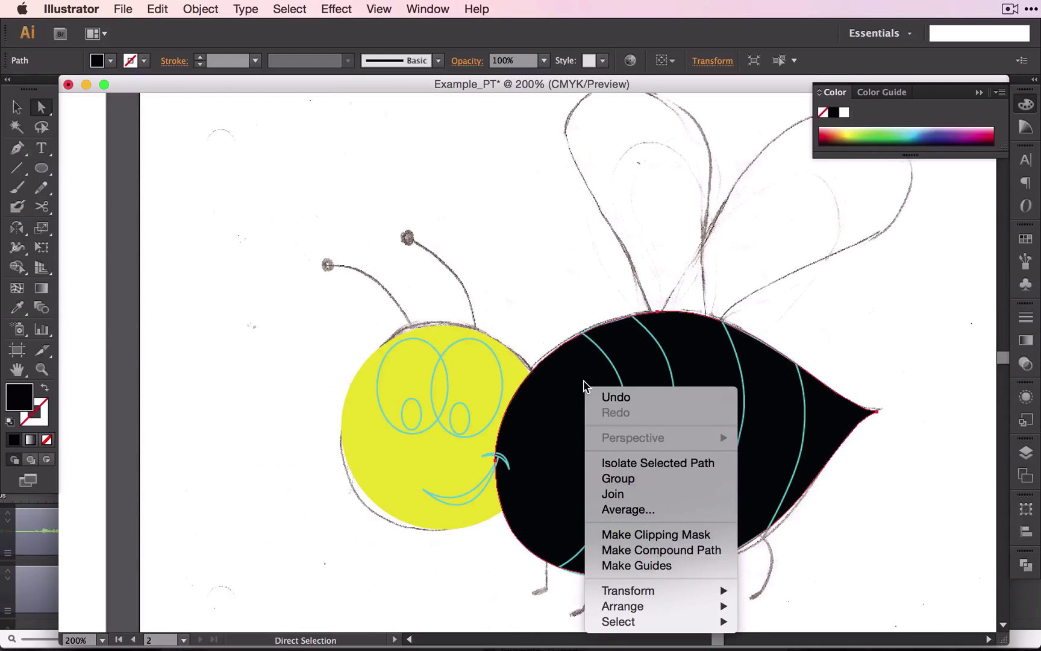
mouse_move(673, 607)
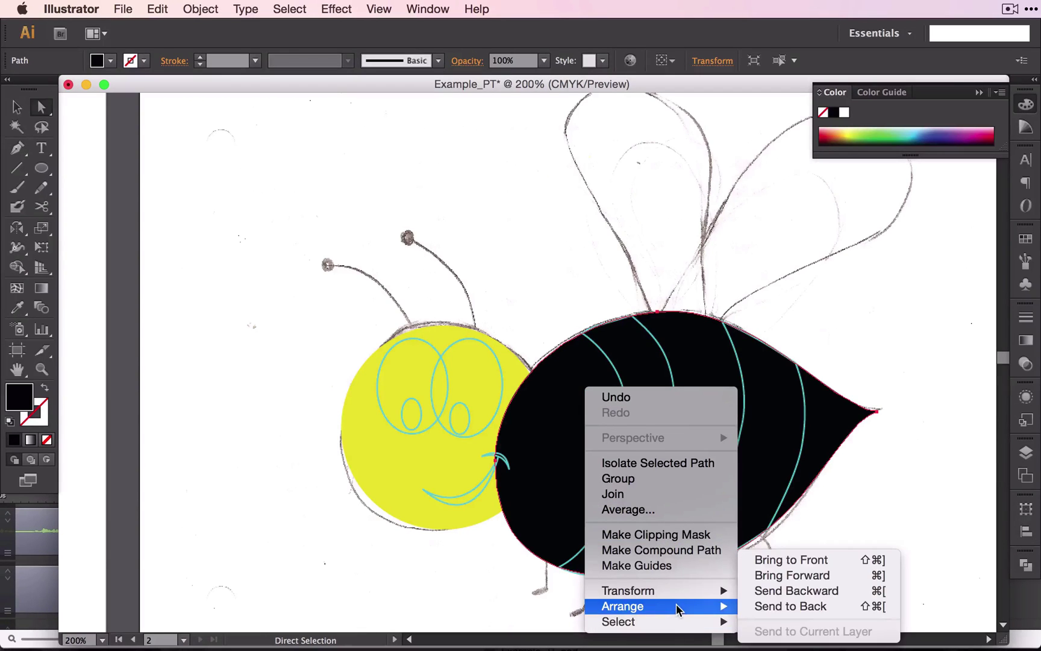
left_click(774, 616)
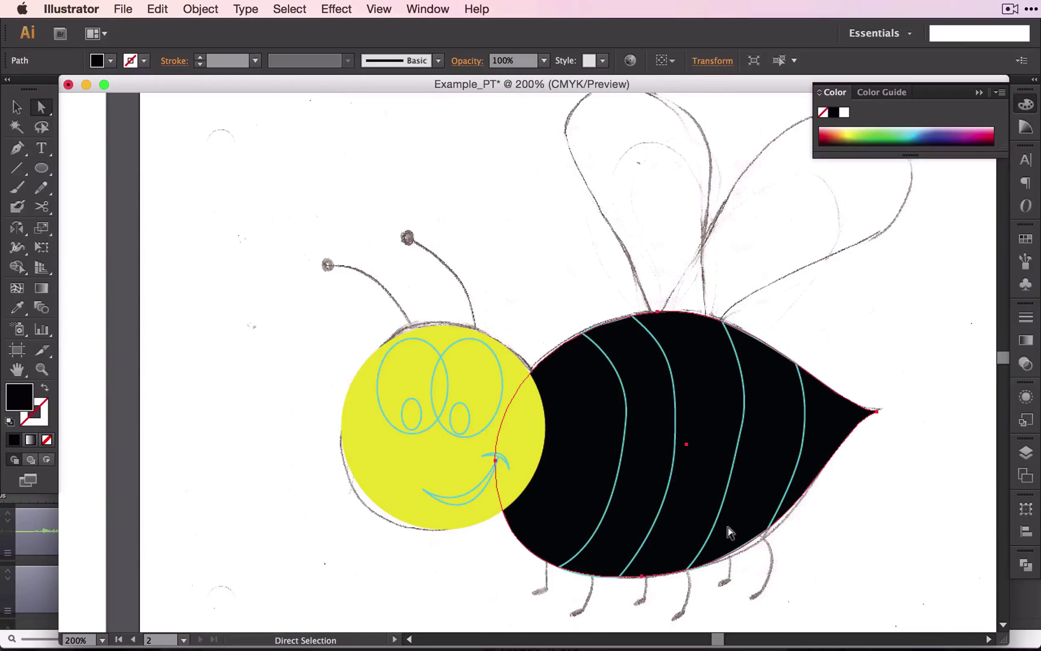
left_click(616, 463)
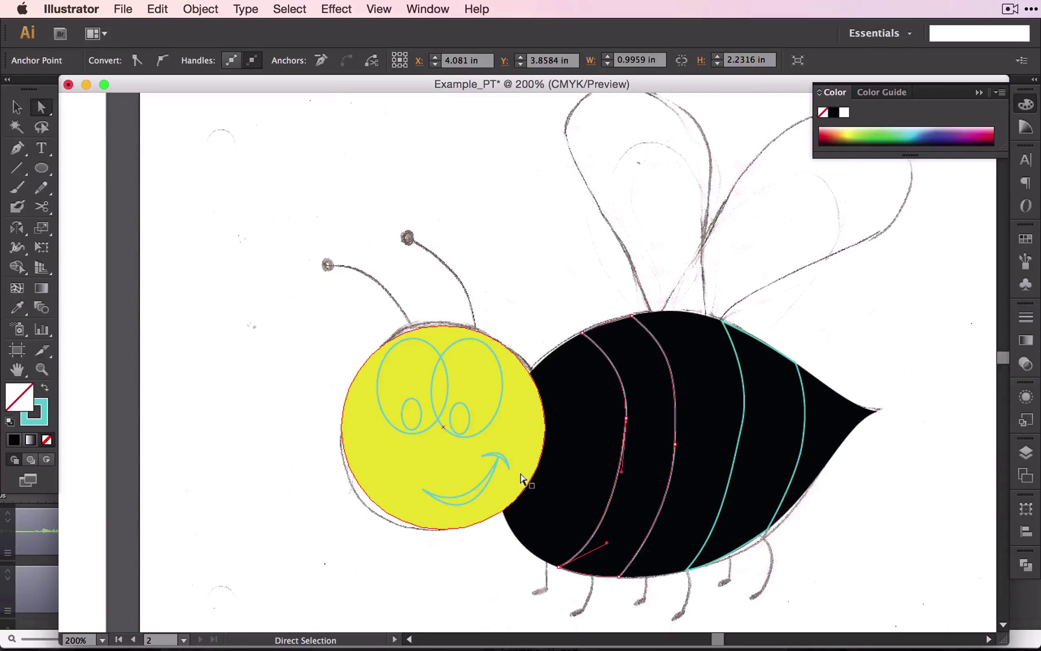
Step: Eyedropper the head's yellow onto both stripe paths across the black body
left_click(17, 310)
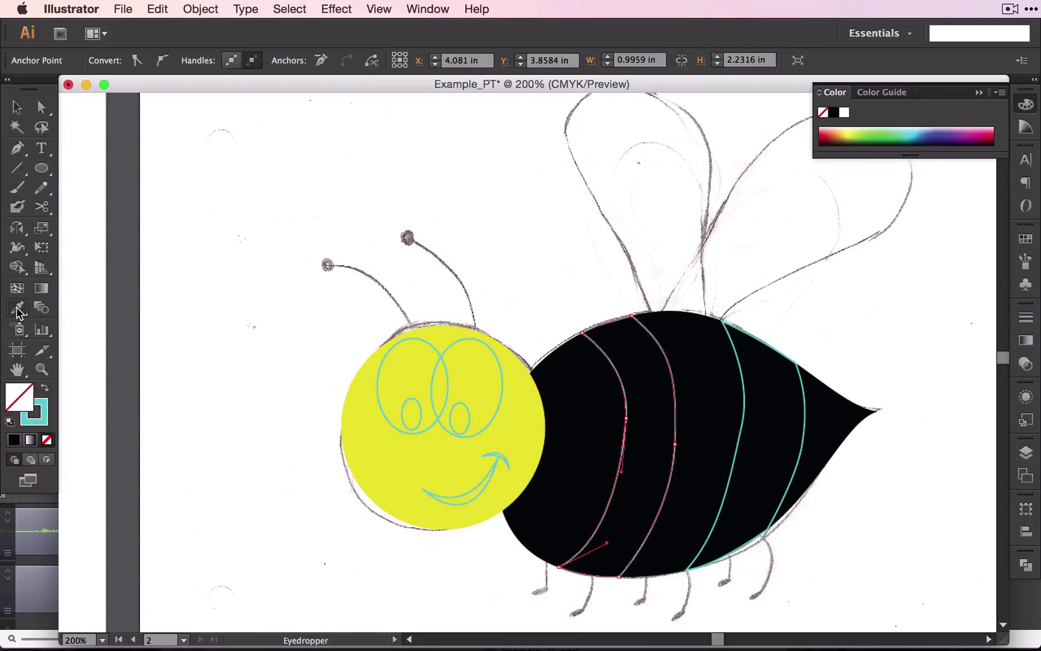
left_click(512, 420)
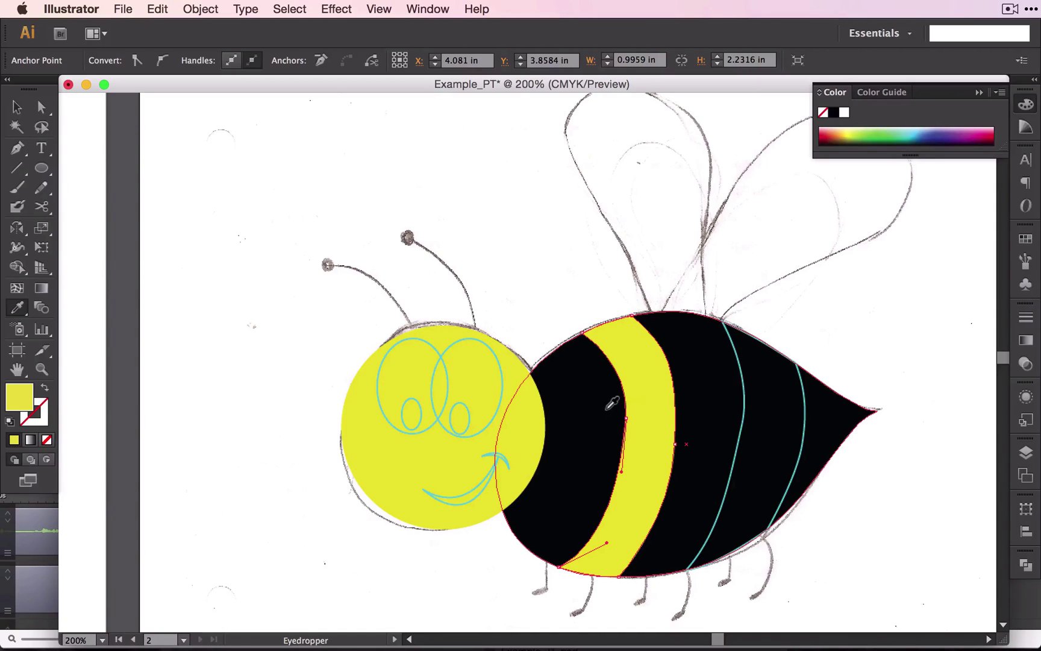
key("v")
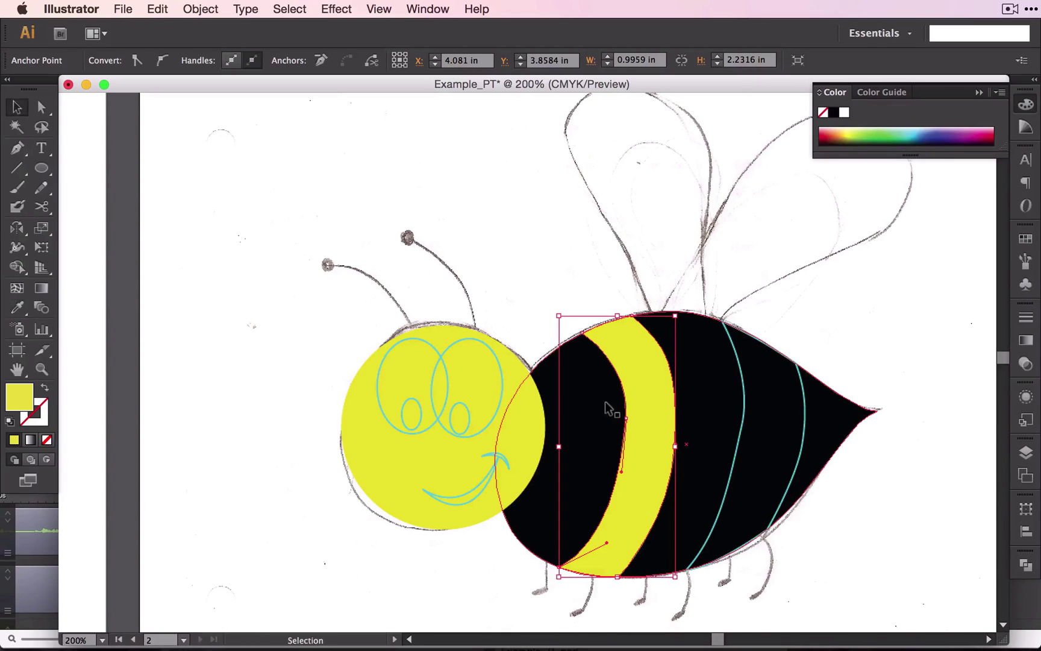
left_click(742, 409)
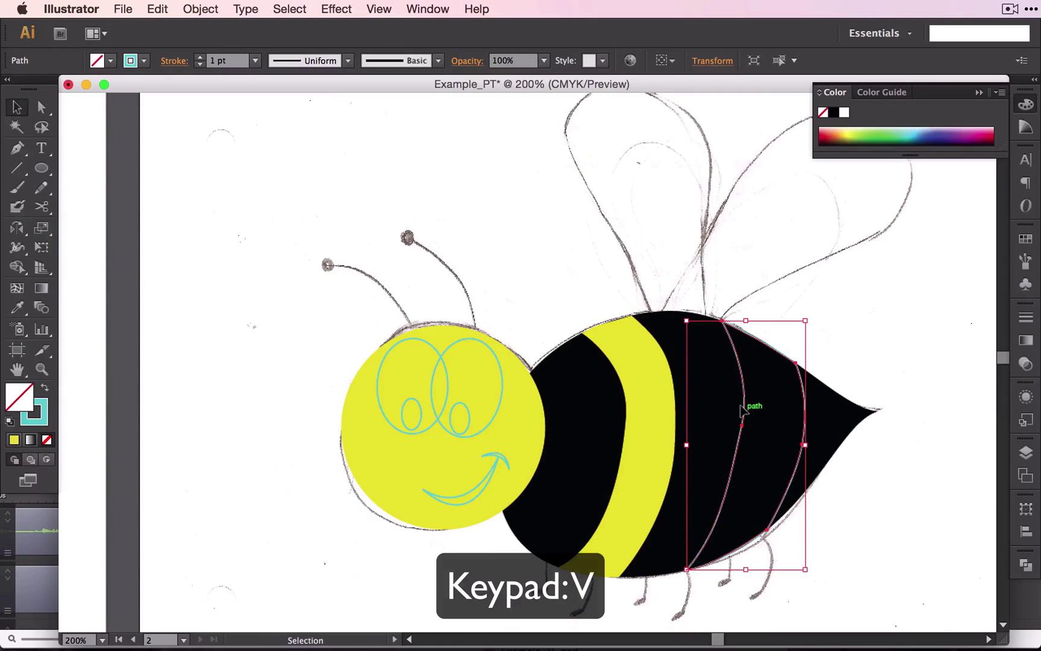
key("i")
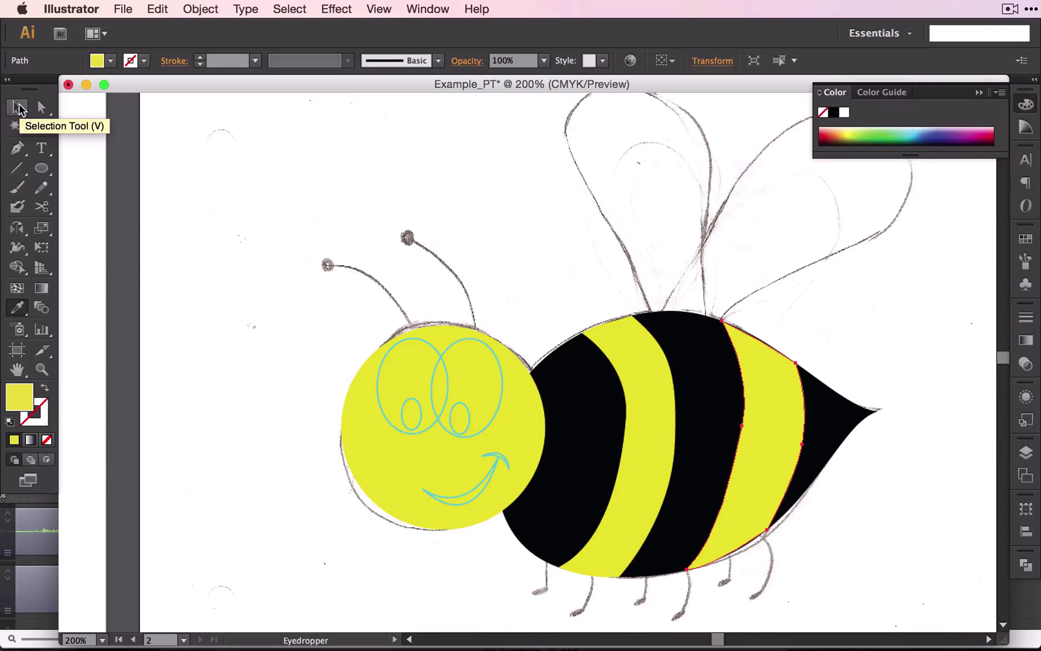
left_click(19, 109)
left_click(254, 261)
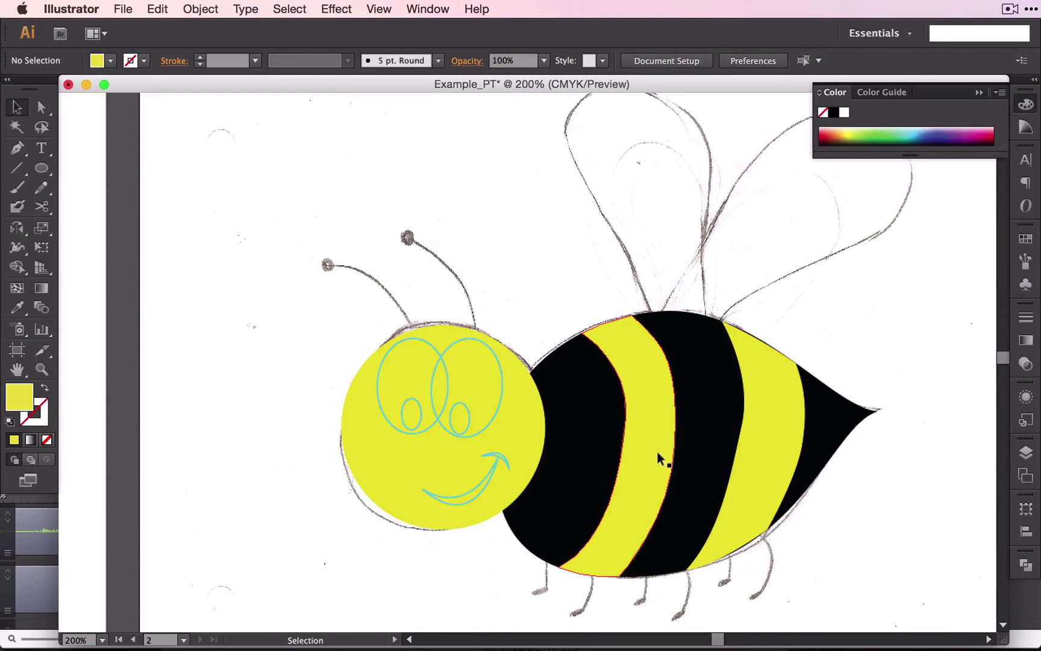
Step: Drag anchors on a yellow stripe's right edge to reshape it
left_click(741, 414)
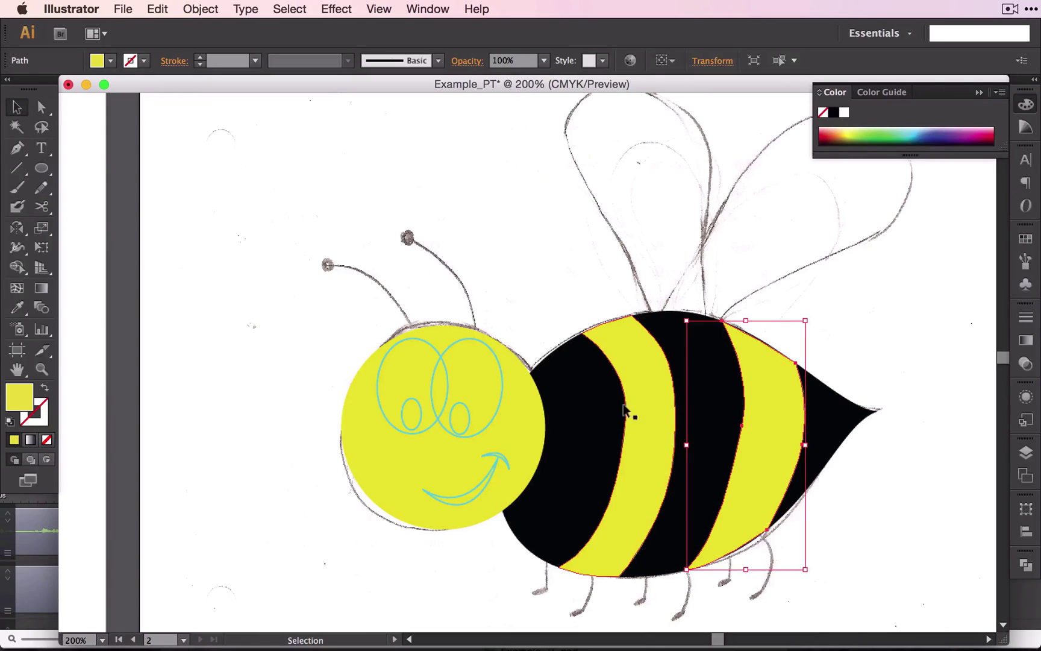
left_click(41, 107)
left_click_drag(739, 425, 736, 477)
left_click_drag(798, 446, 811, 448)
left_click(879, 523)
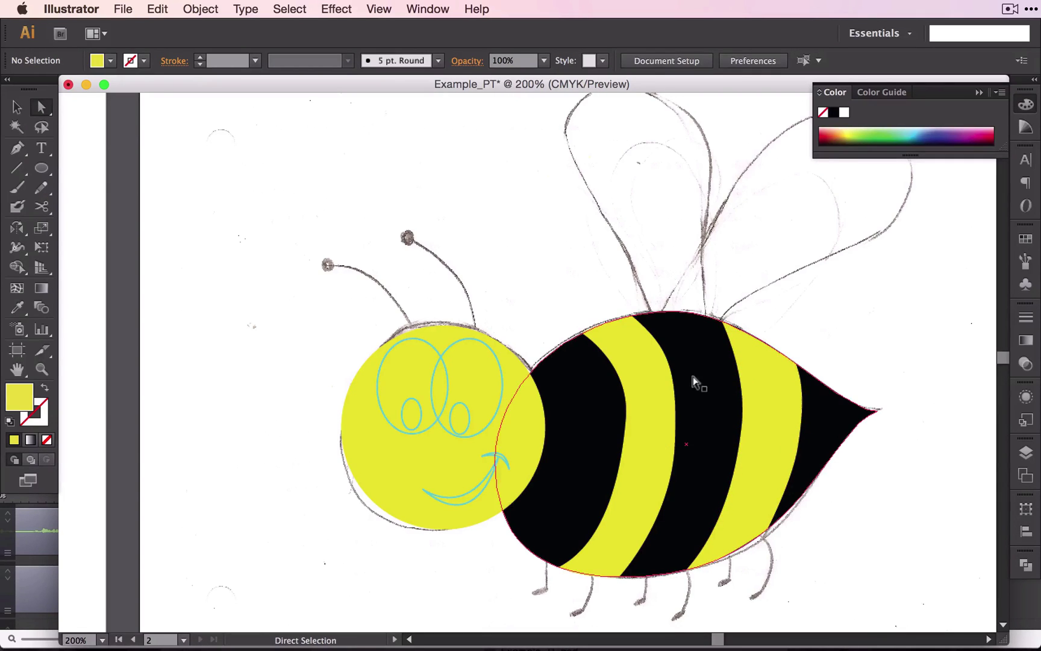
Step: Nudge the right-edge anchor of the stripe nearest the head slightly outward
left_click(658, 406)
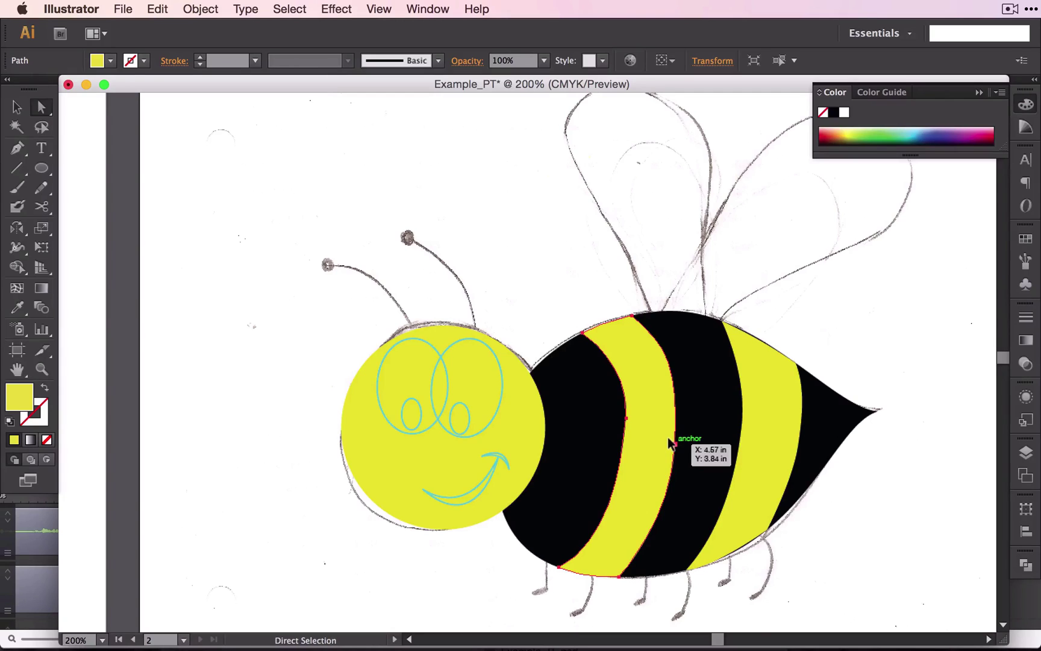
left_click_drag(669, 443, 669, 442)
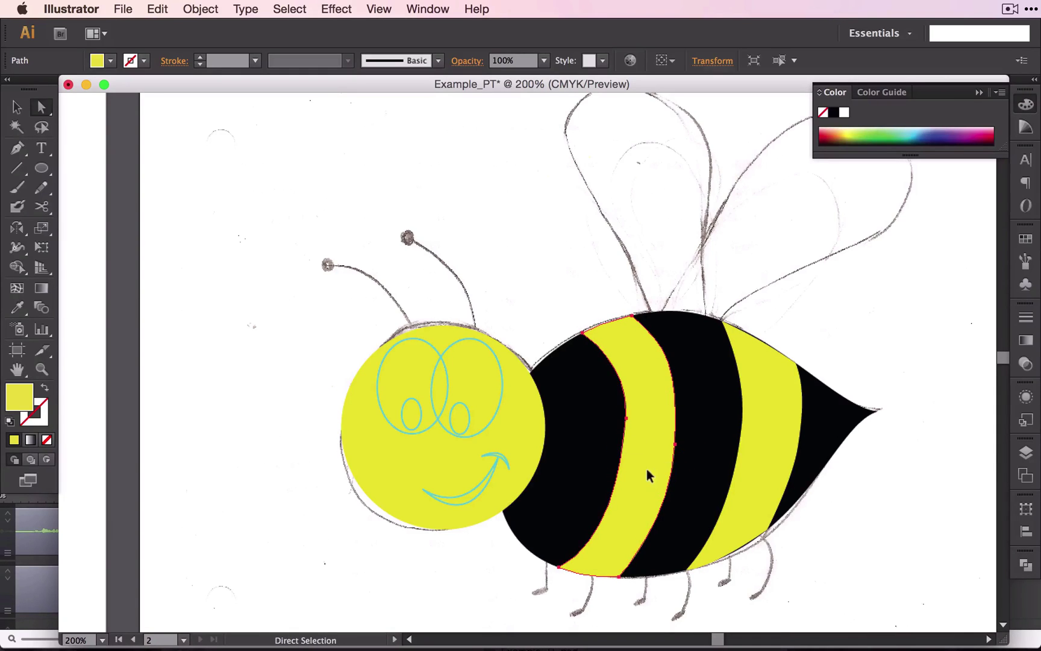
left_click(653, 437)
left_click(665, 441)
left_click(671, 443)
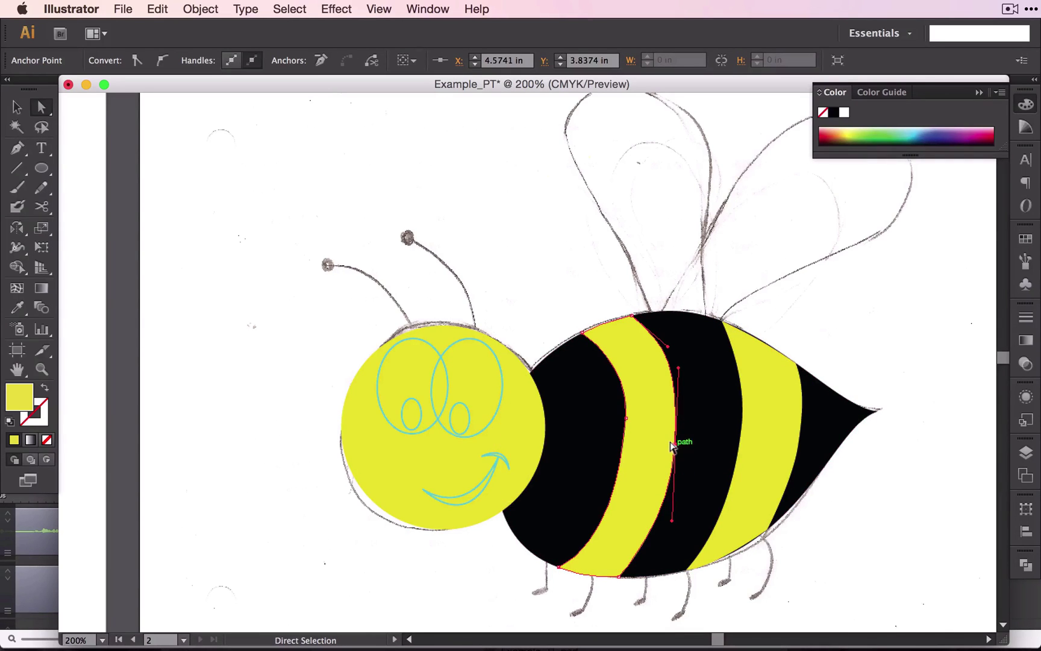
mouse_move(673, 446)
left_mouse_down()
mouse_move(670, 438)
mouse_move(674, 445)
left_mouse_up()
left_click(890, 504)
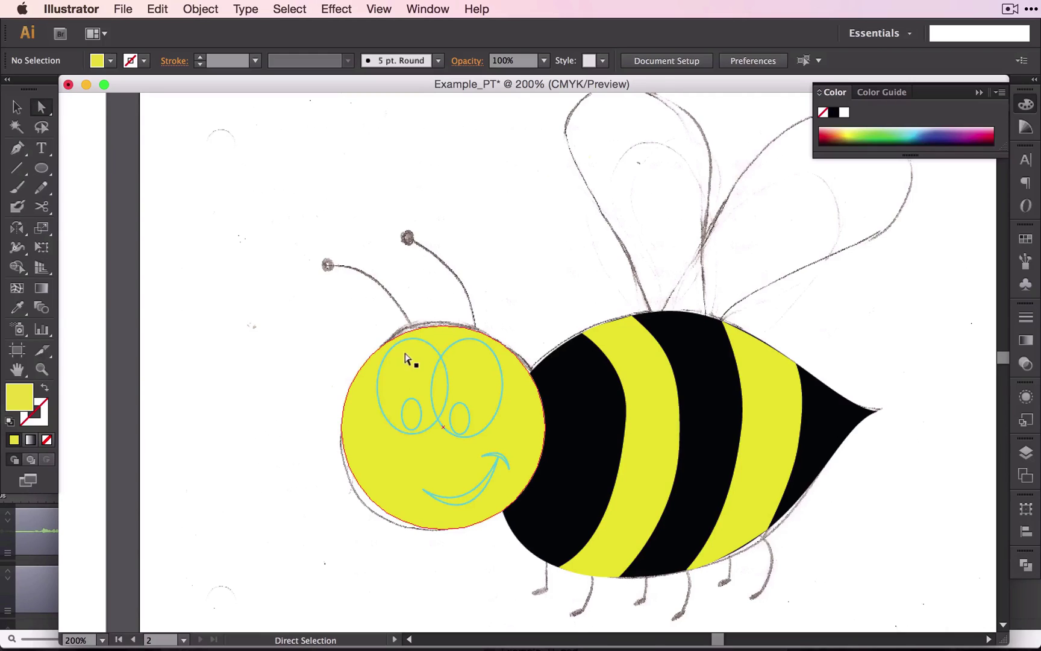
Step: Give the left eye's outer ellipse a black outline and a white fill using the Color Picker
left_click(430, 354)
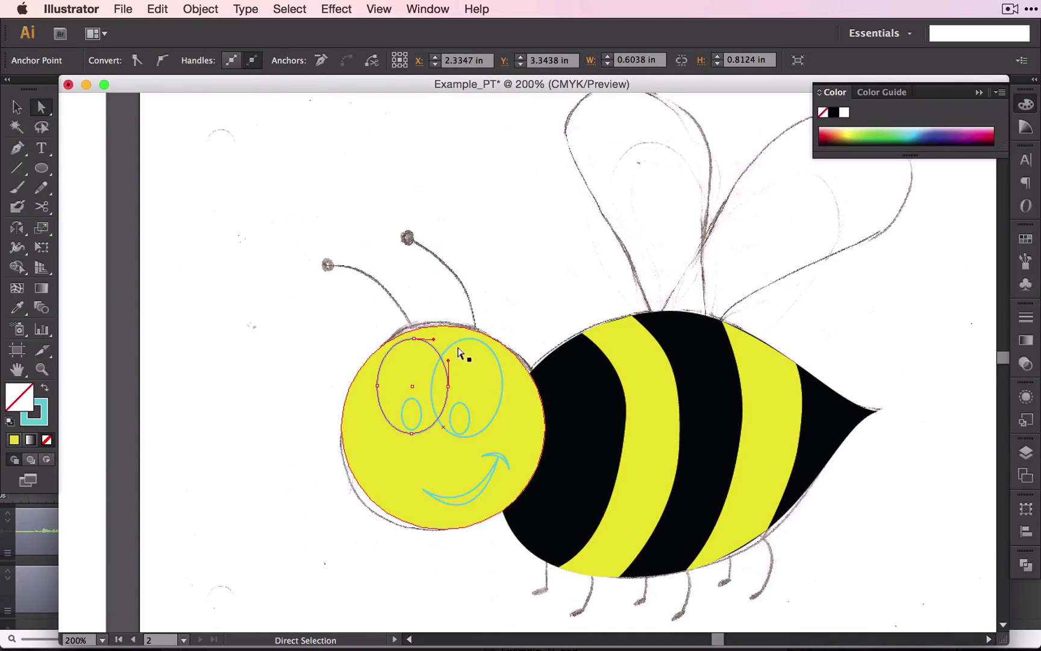
right_click(451, 345)
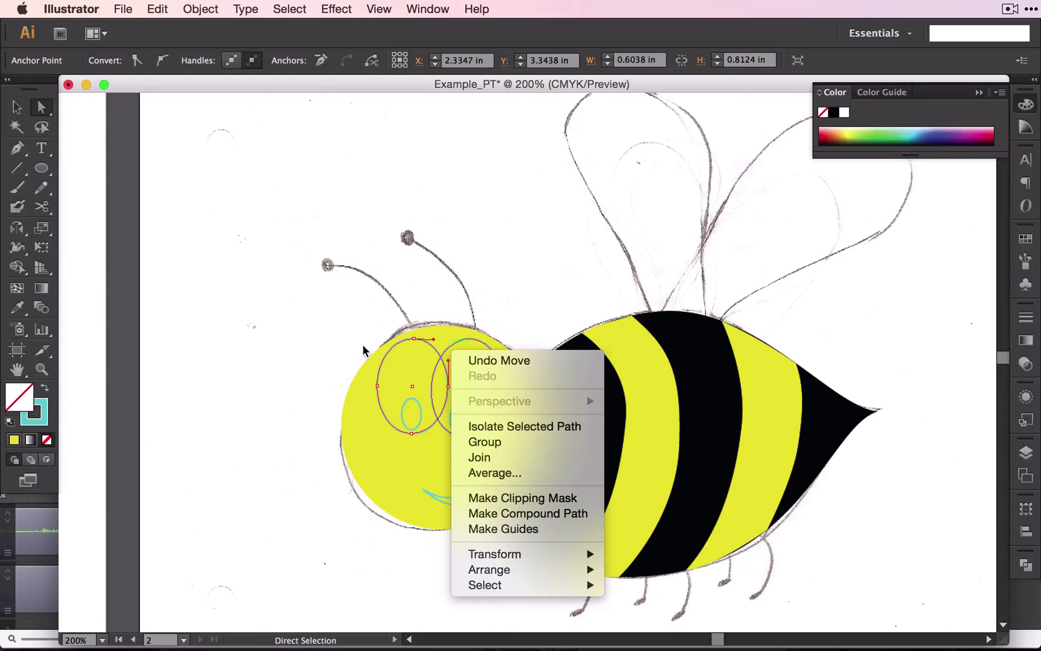
left_click(48, 410)
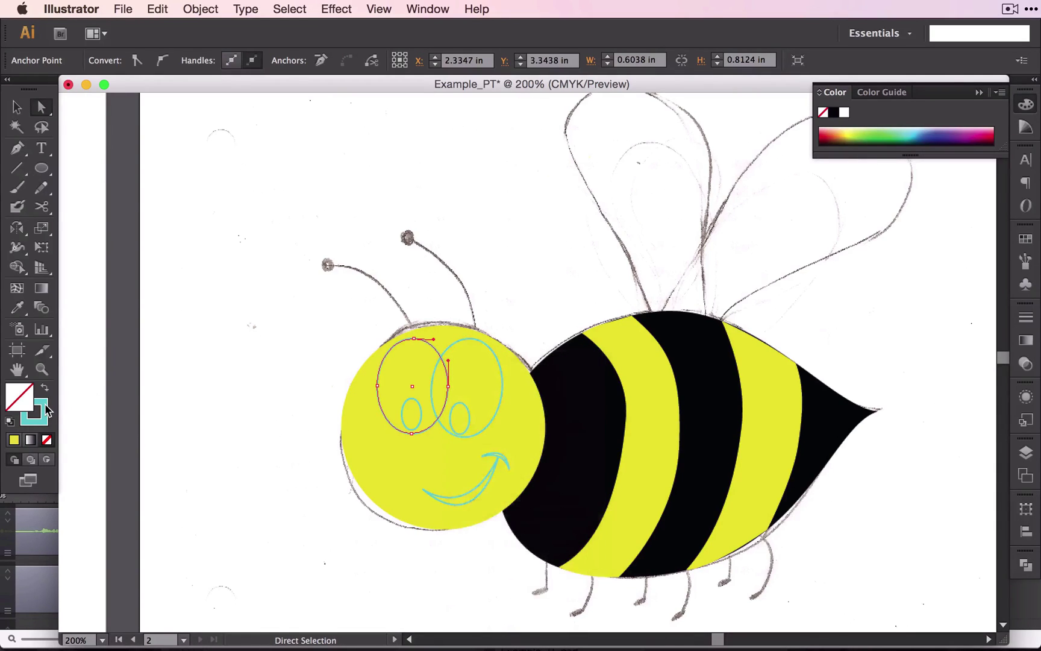
left_click(45, 410)
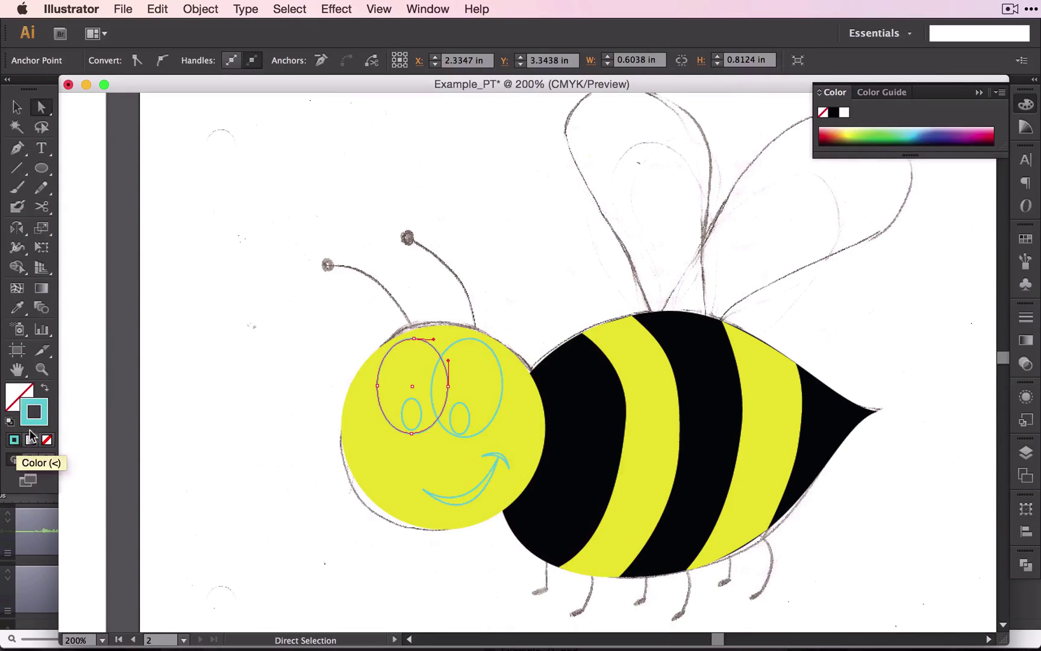
double_click(35, 421)
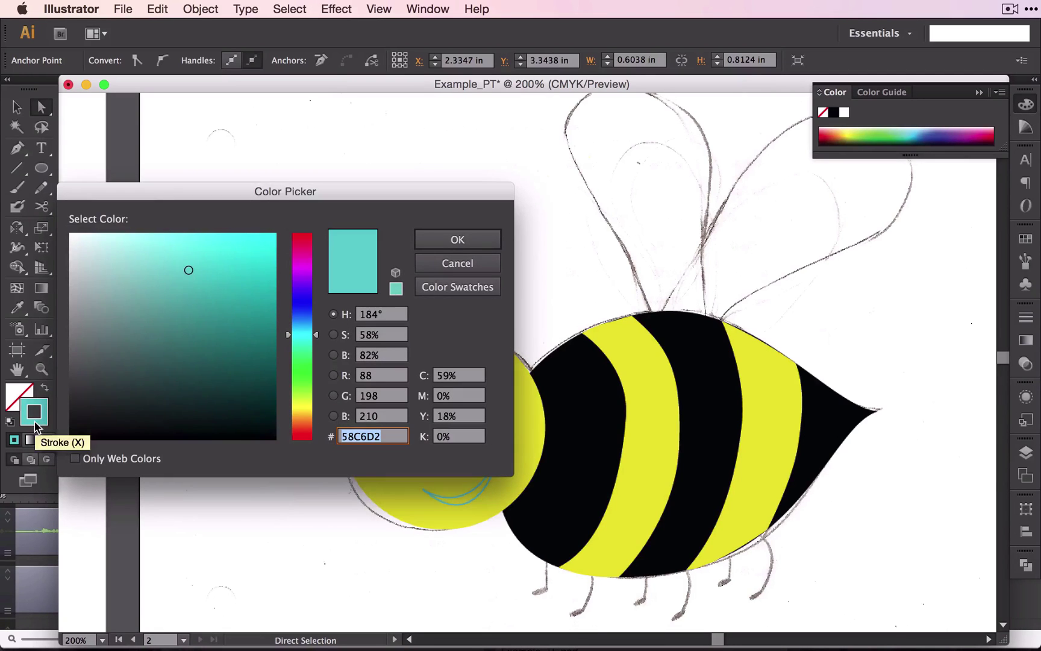
left_click_drag(114, 420, 52, 444)
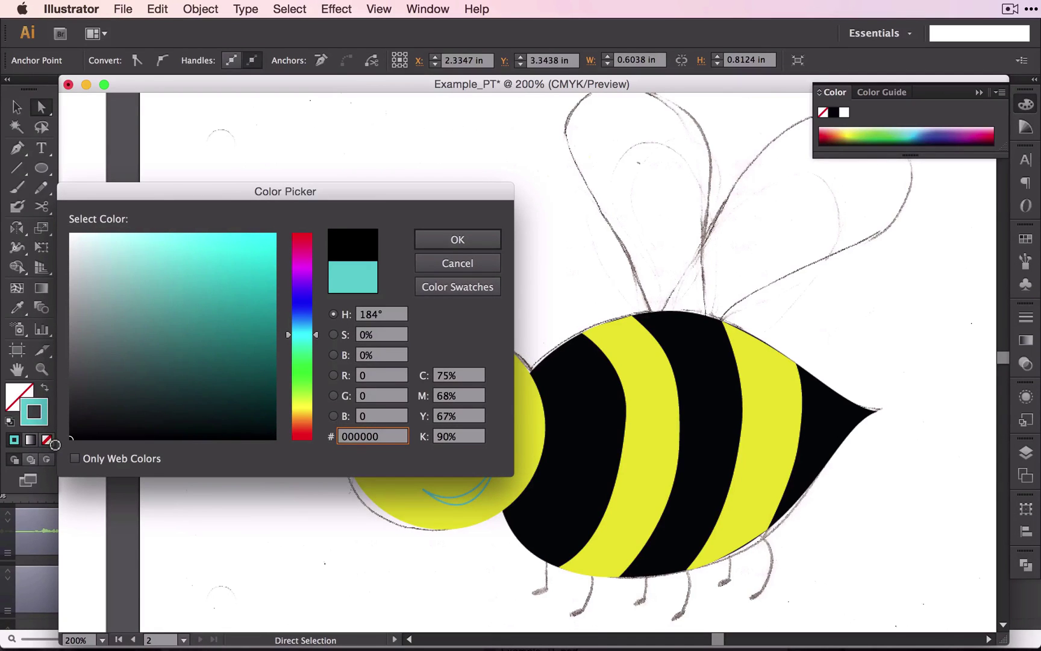
left_click(457, 239)
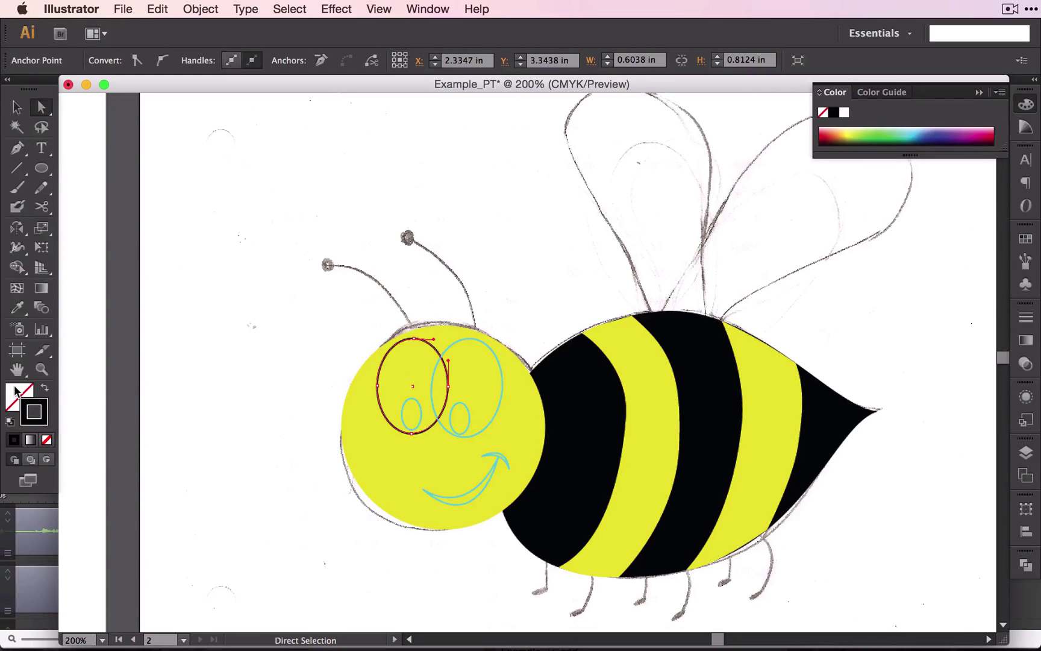
left_click(13, 440)
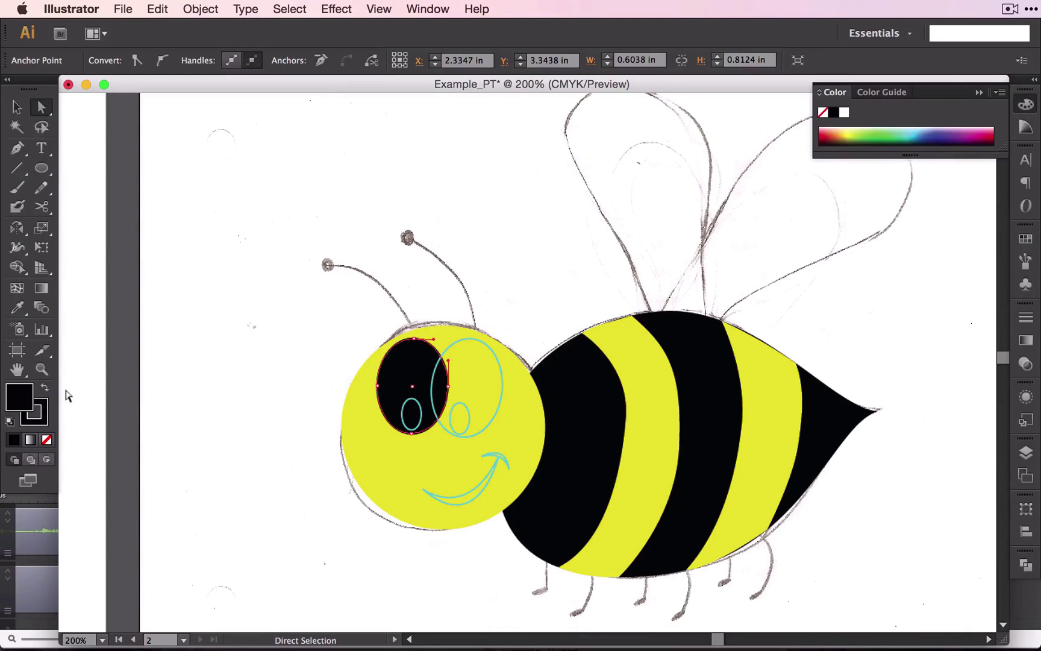
double_click(19, 398)
left_click(98, 264)
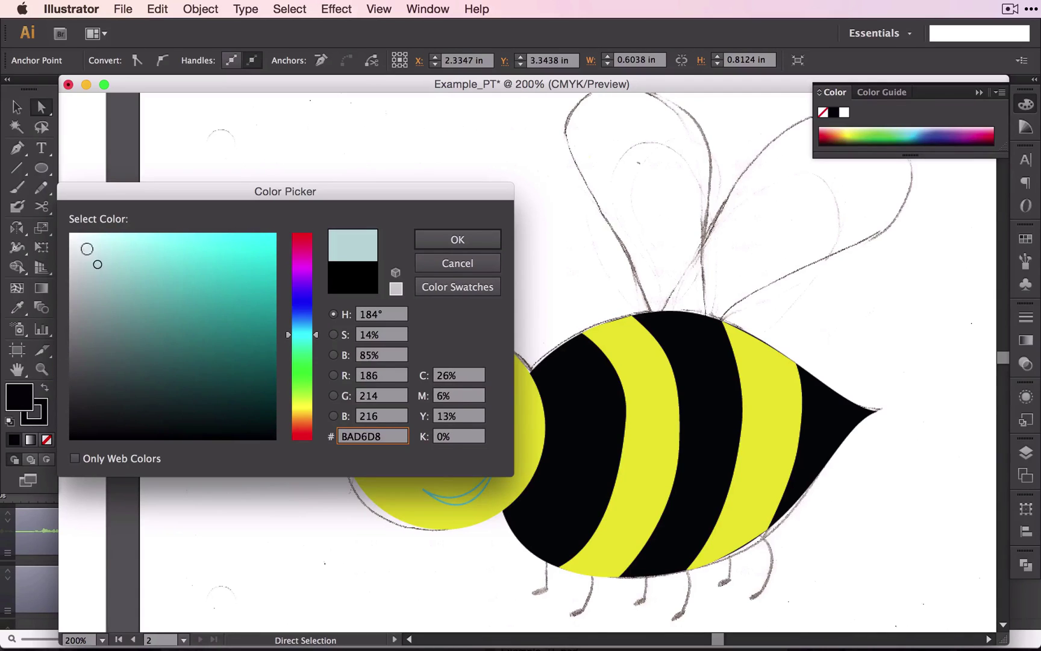
left_click_drag(98, 264, 70, 233)
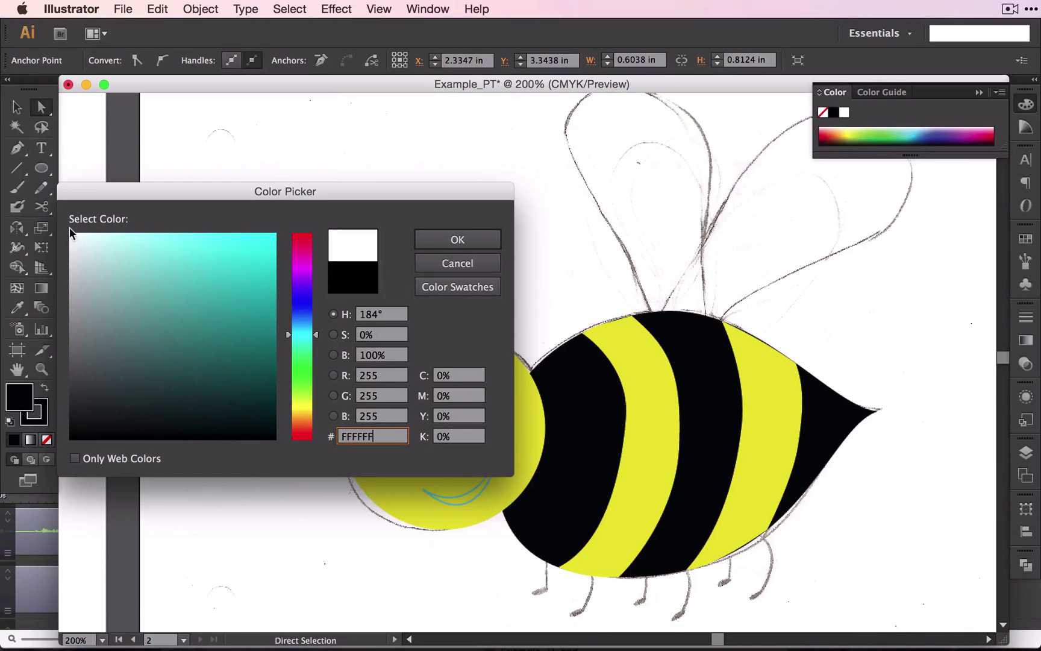
left_click(458, 240)
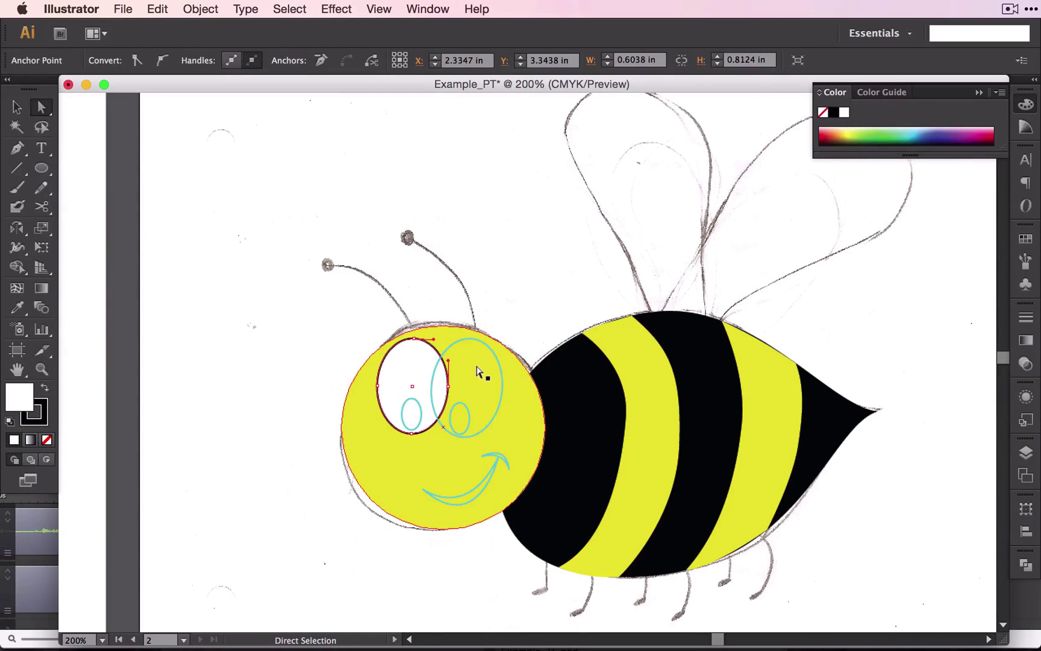
Step: Copy the left eye's white fill and black outline onto the right eye with the Eyedropper
left_click(456, 341)
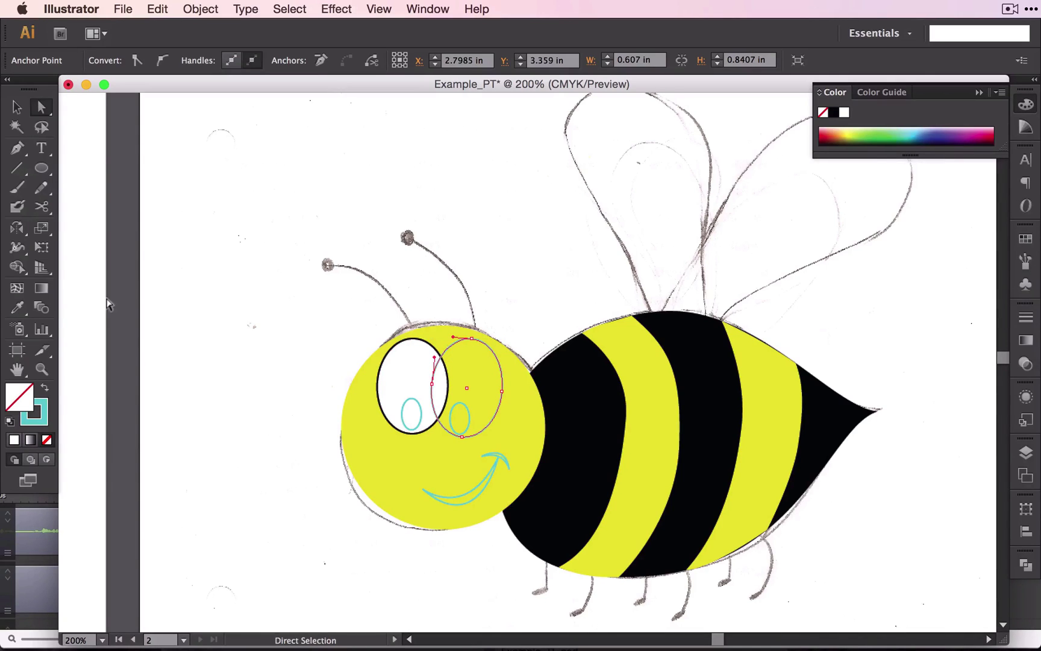
left_click(17, 310)
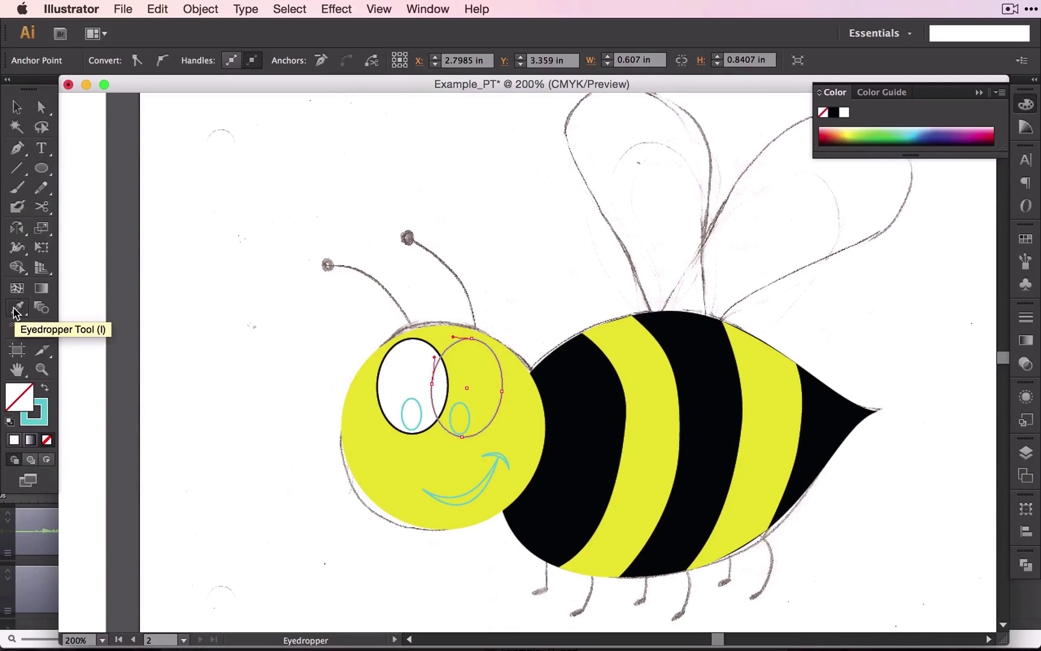
left_click(422, 378)
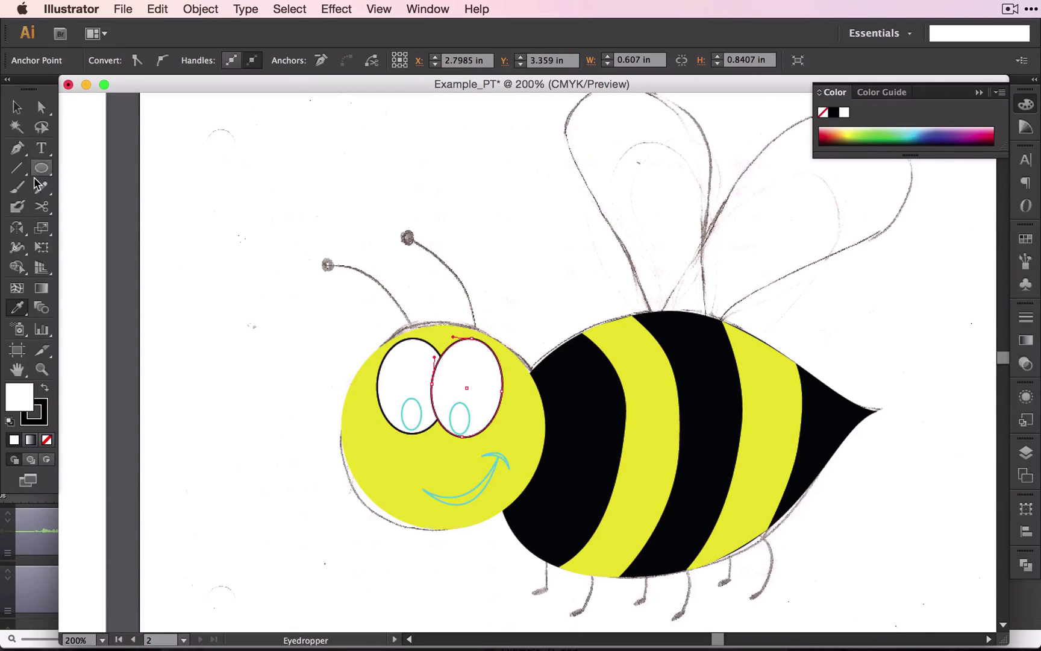
Step: Set the left pupil's stroke to None and its fill to black (000000)
left_click(17, 107)
left_click(403, 408, "shift")
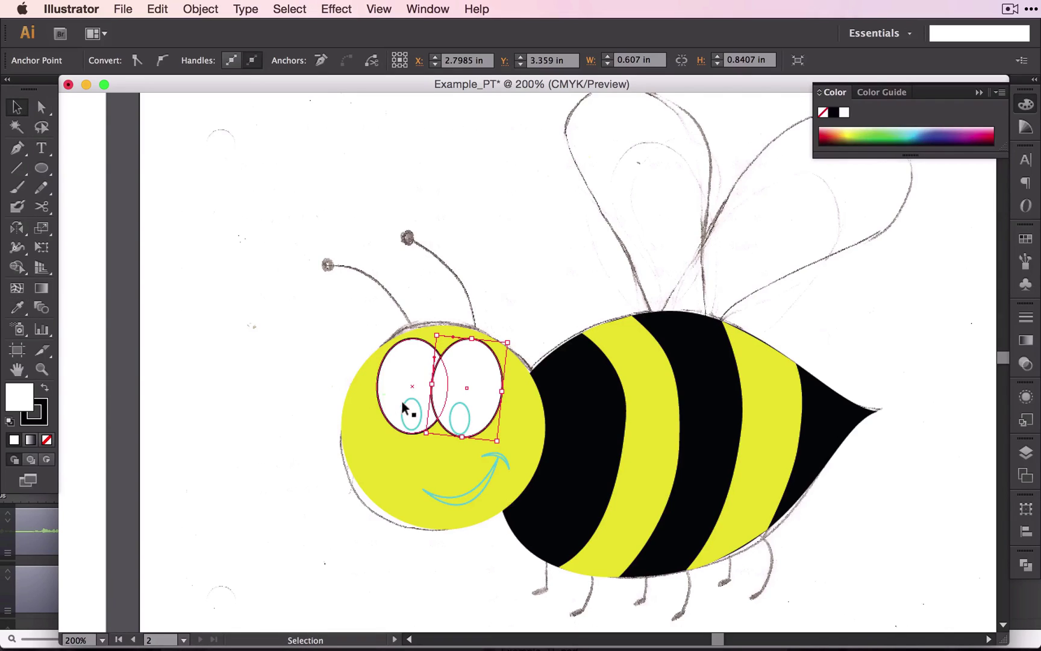
left_click(402, 411)
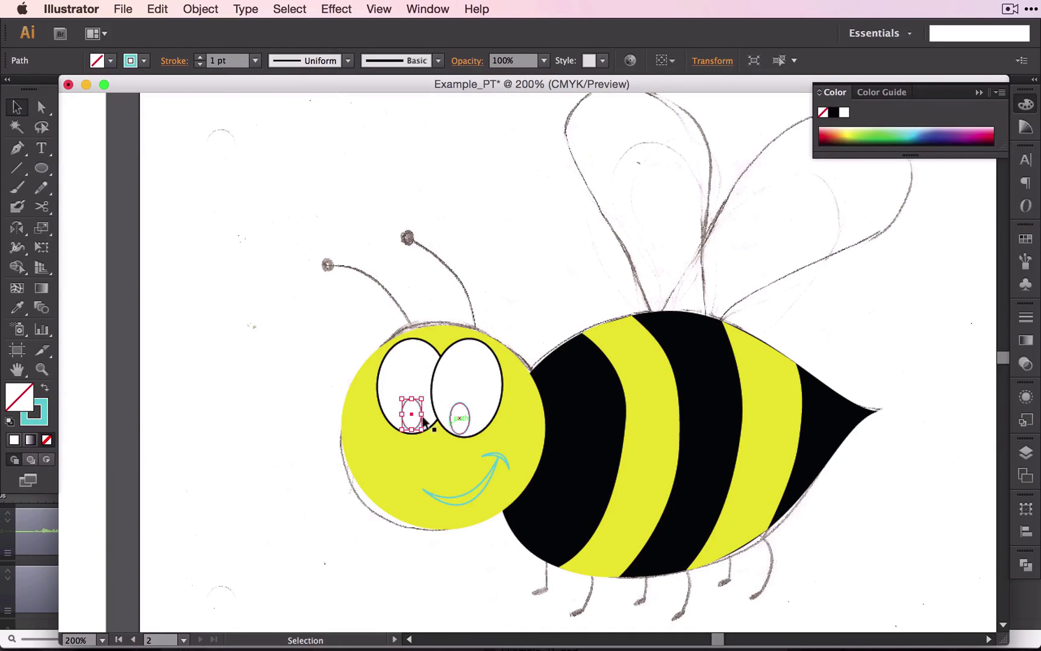
left_click(46, 419)
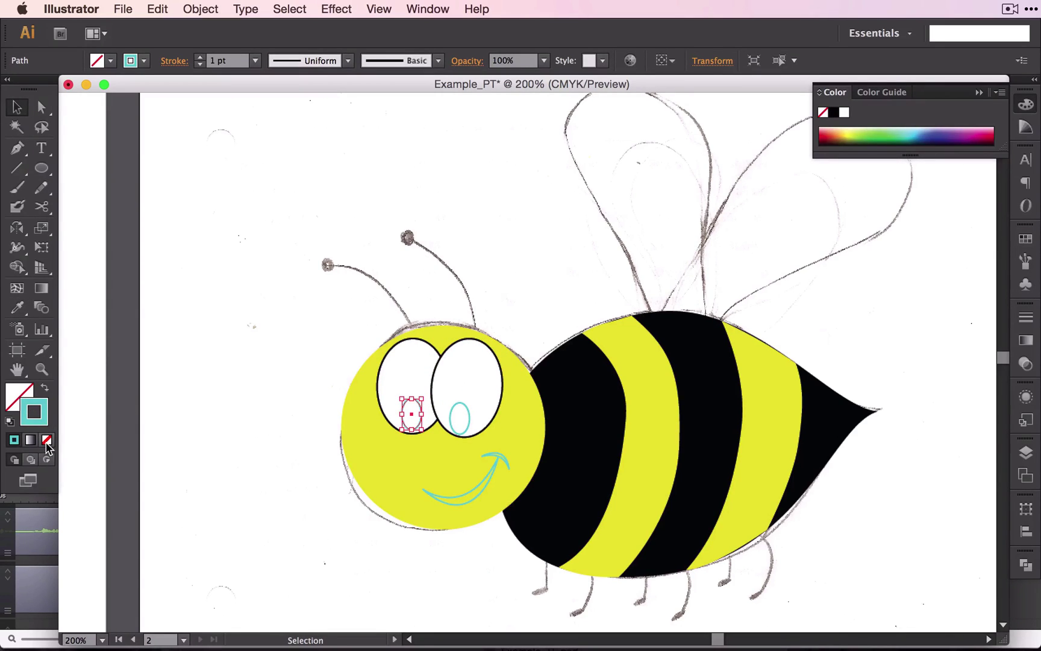
left_click(46, 443)
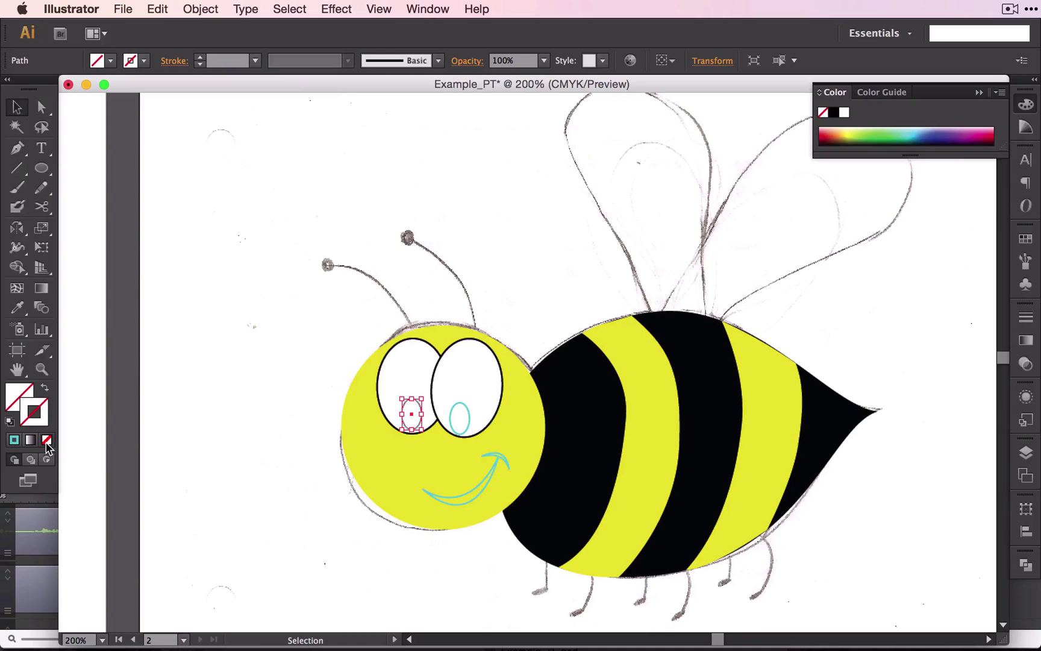
left_click(15, 446)
double_click(21, 398)
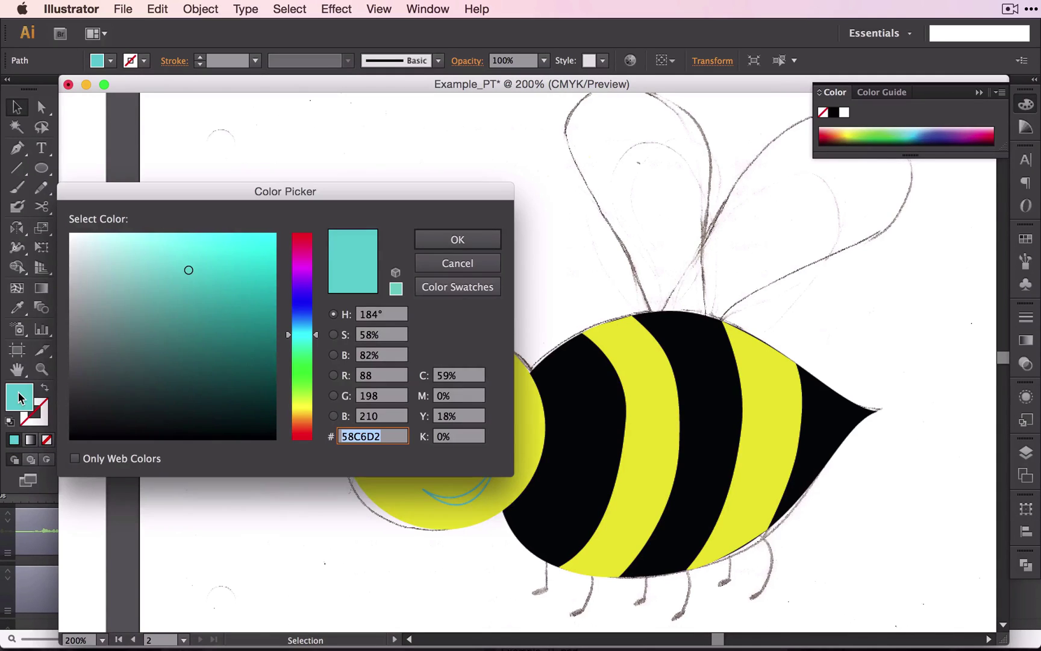
type("000000")
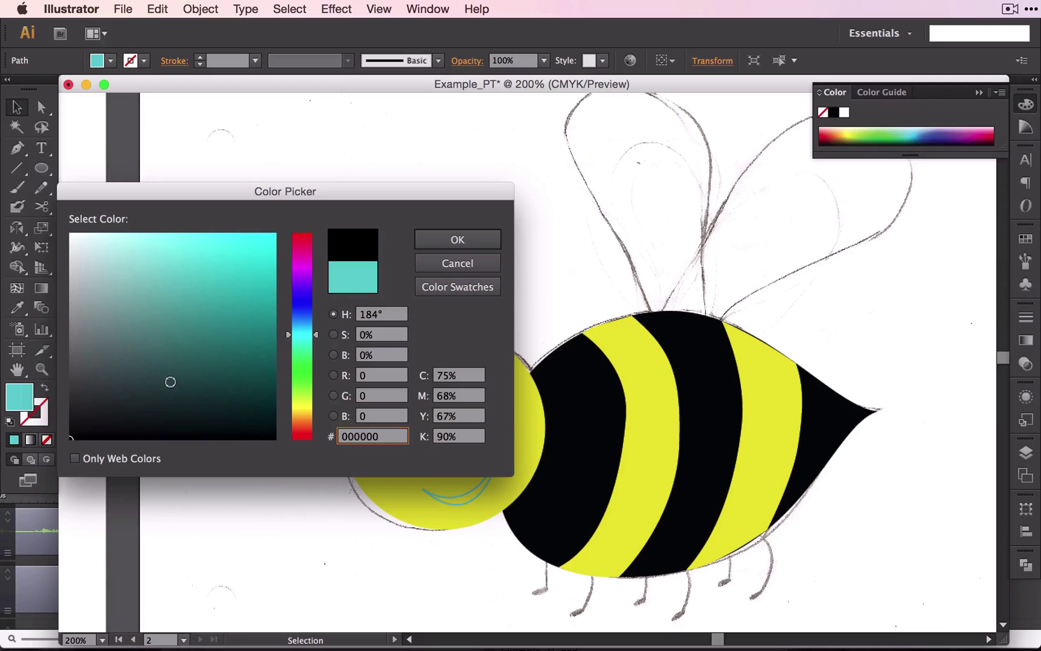
left_click(428, 236)
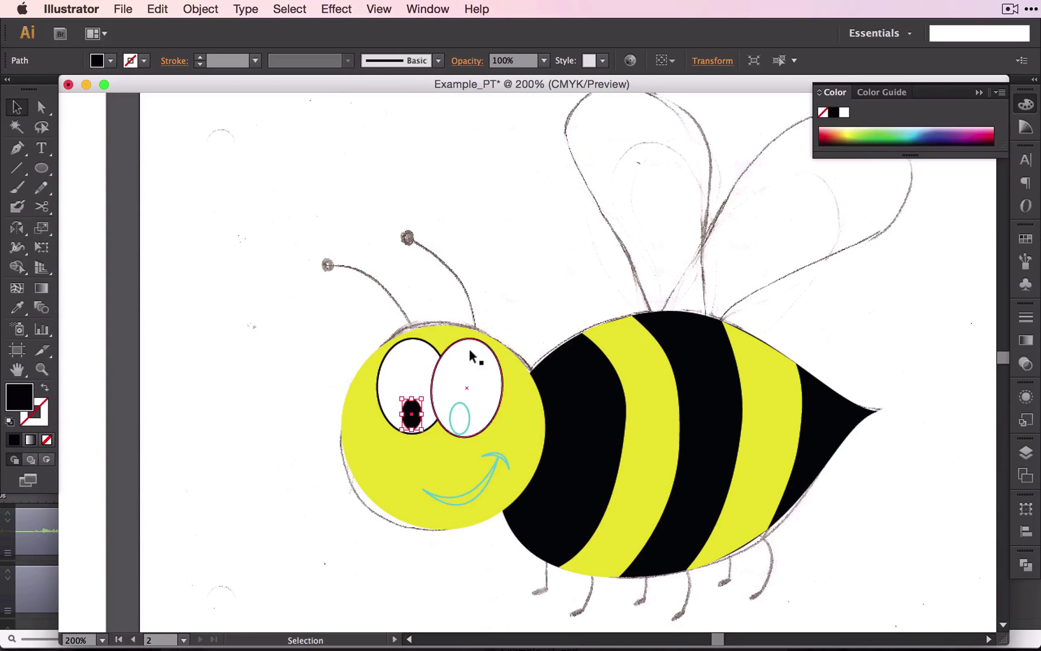
Step: Eyedropper the left pupil's black fill onto the right pupil
left_click(449, 417)
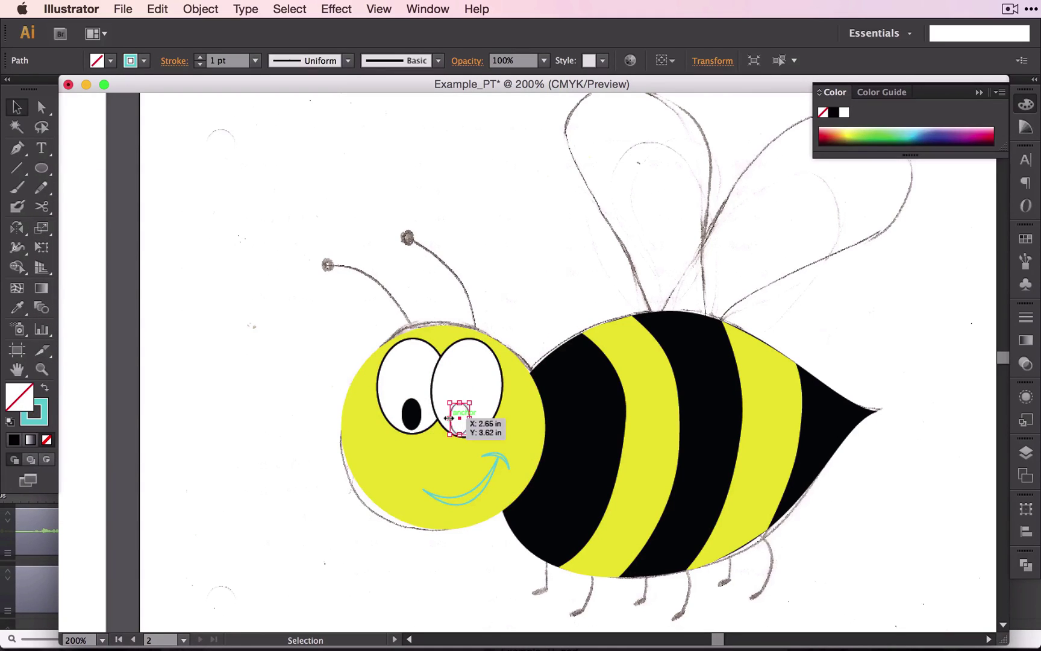
left_click(17, 307)
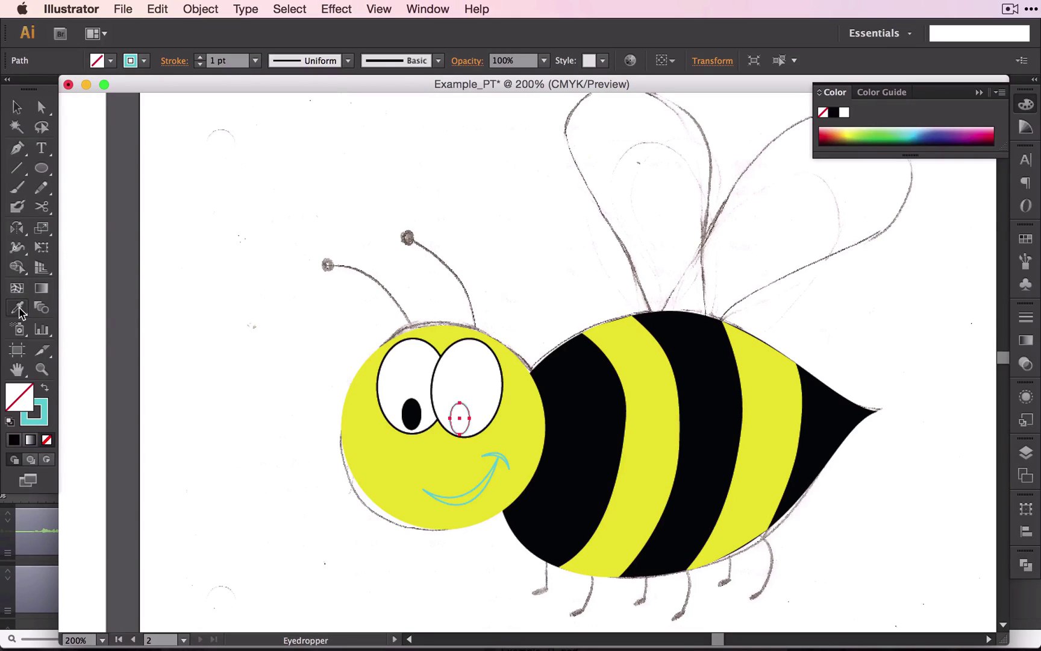
left_click(411, 414)
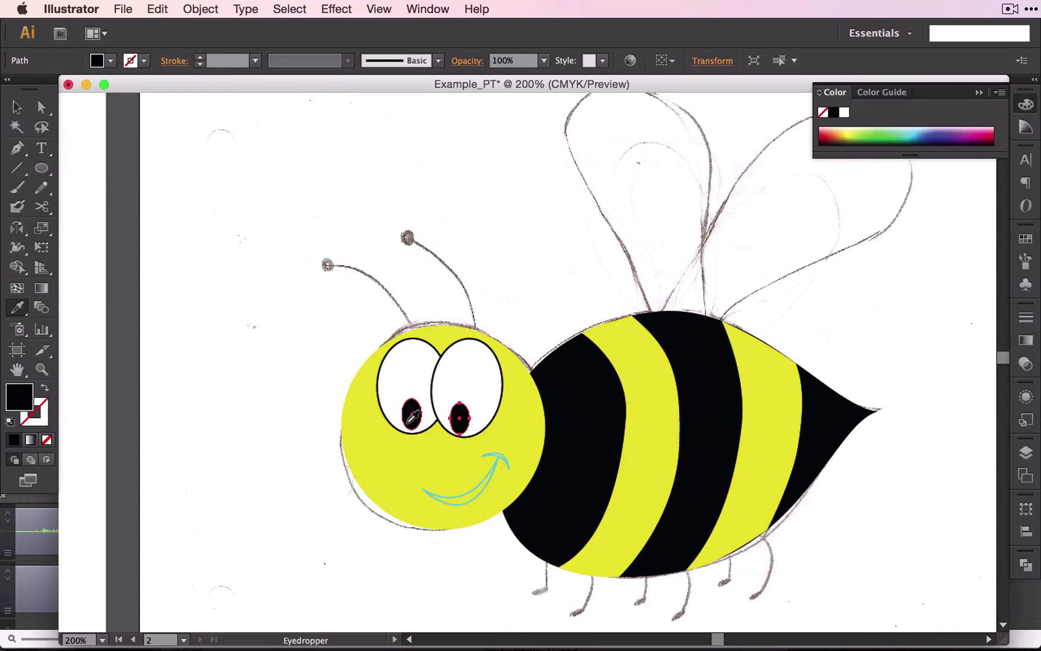
Step: Fill the smile path black by sampling a pupil with the Eyedropper (I)
key("v")
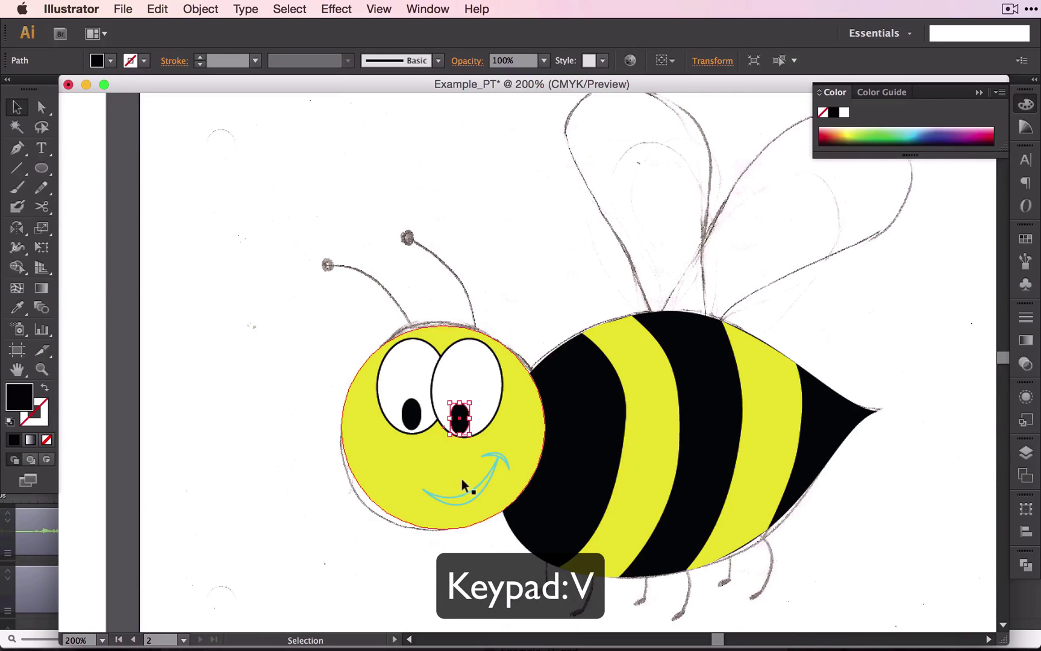
left_click(467, 485)
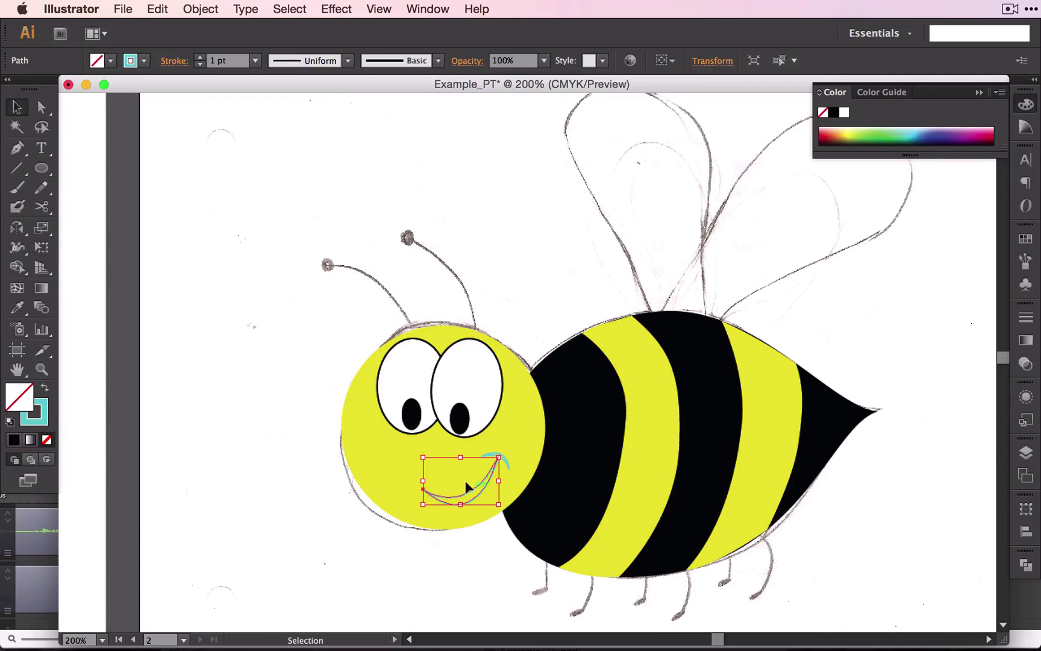
key("i")
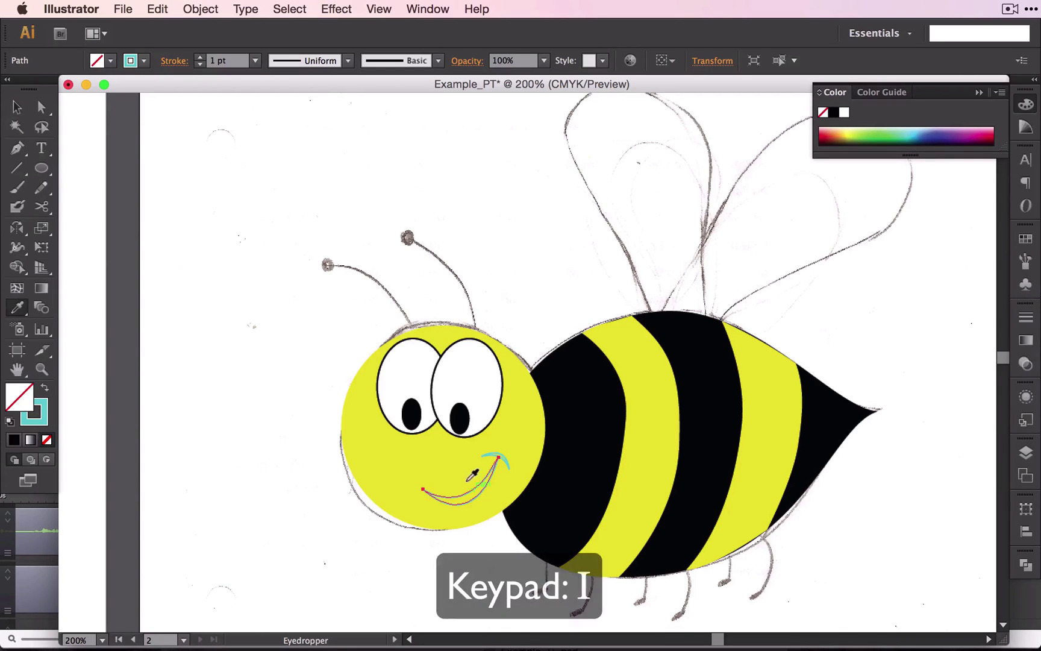
left_click(459, 407)
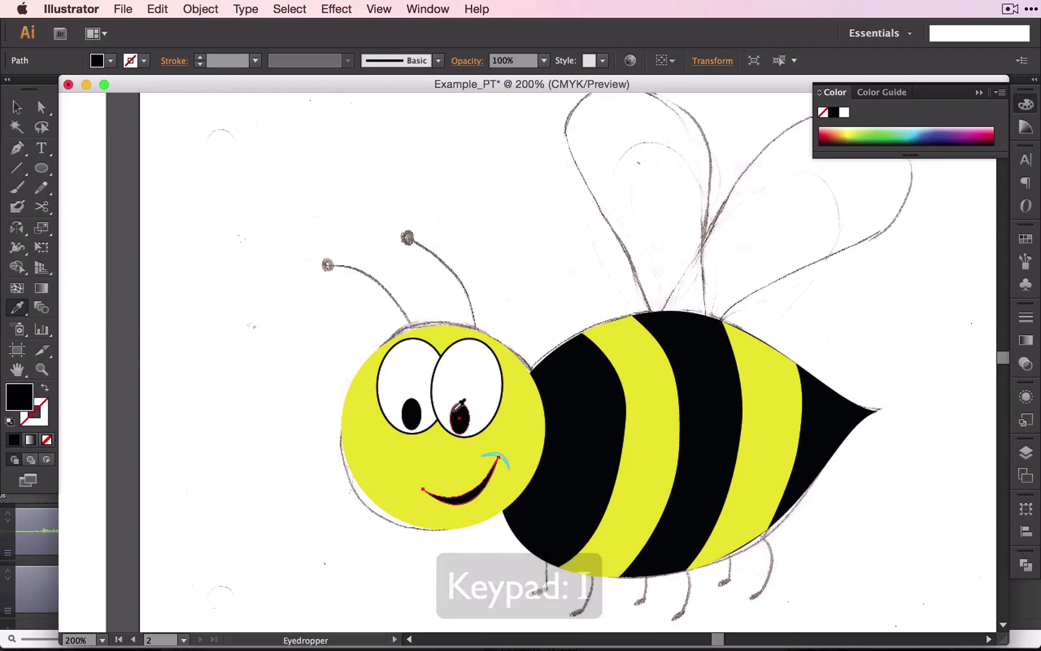
Step: Give the small curl at the smile's end the pupil's black fill with the Eyedropper
key("v")
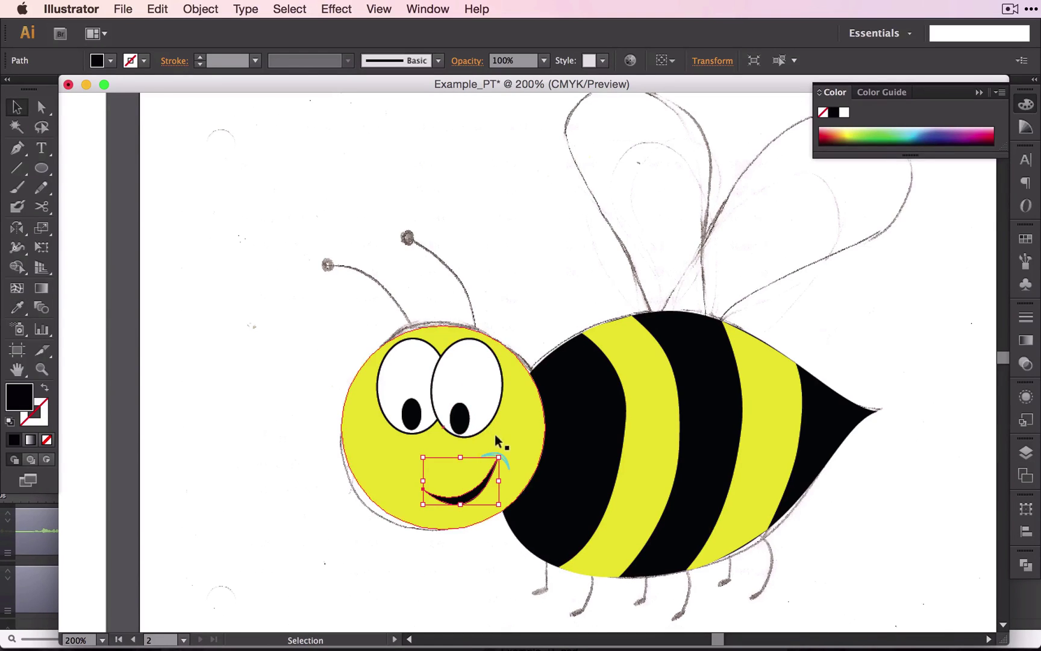
left_click(505, 459)
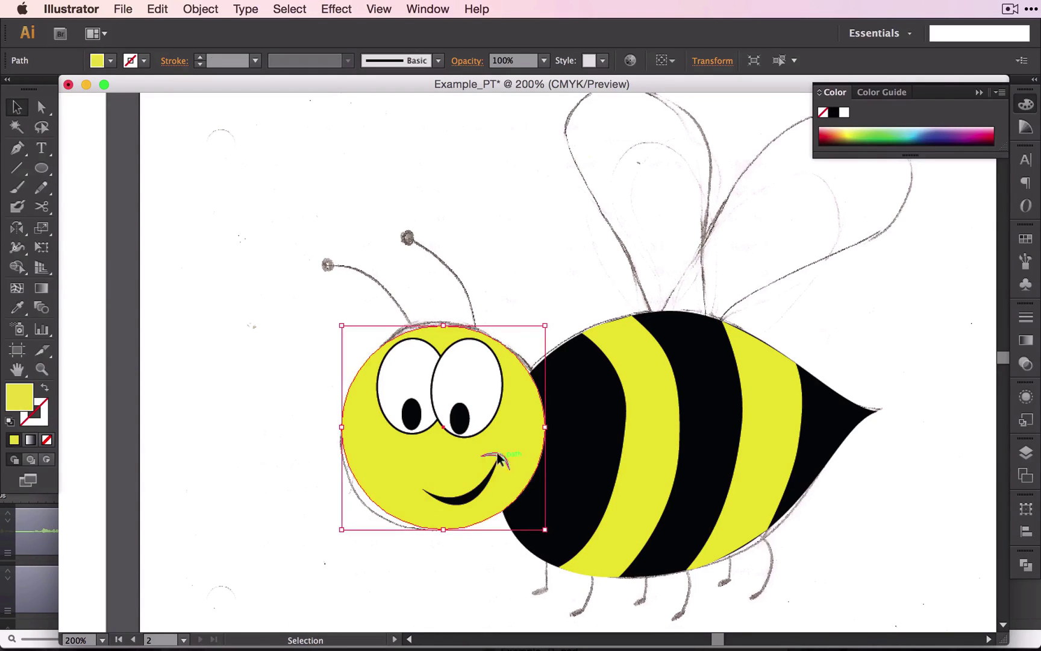
left_click(500, 456)
key("i")
left_click(462, 419)
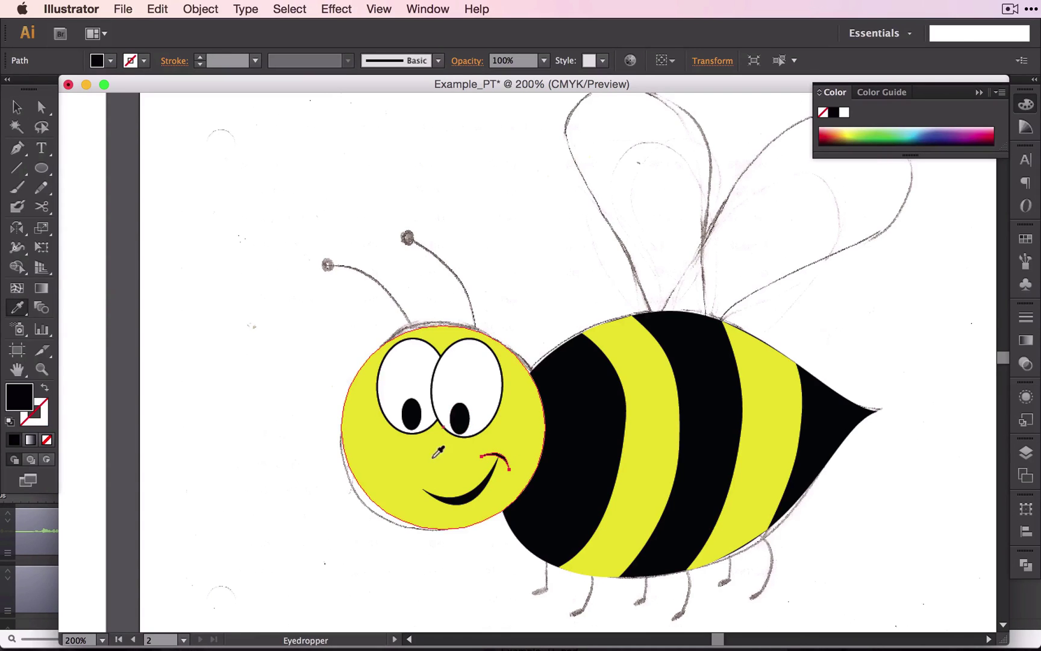